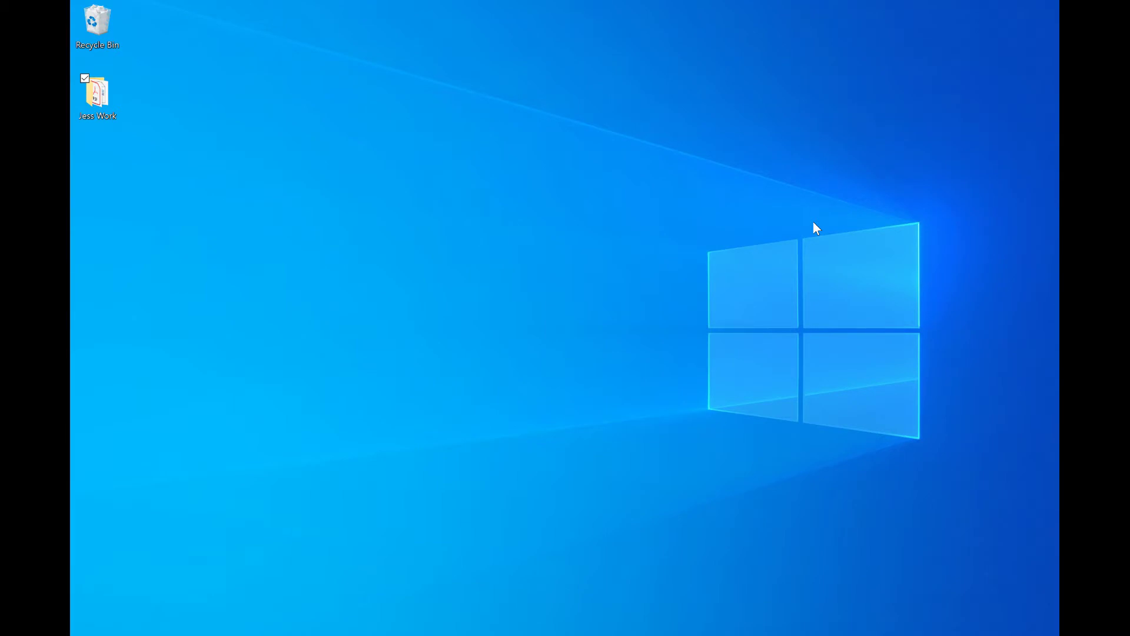
# - Open the desktop work folder that holds the five numbered case documents
pyautogui.doubleClick(95, 99)
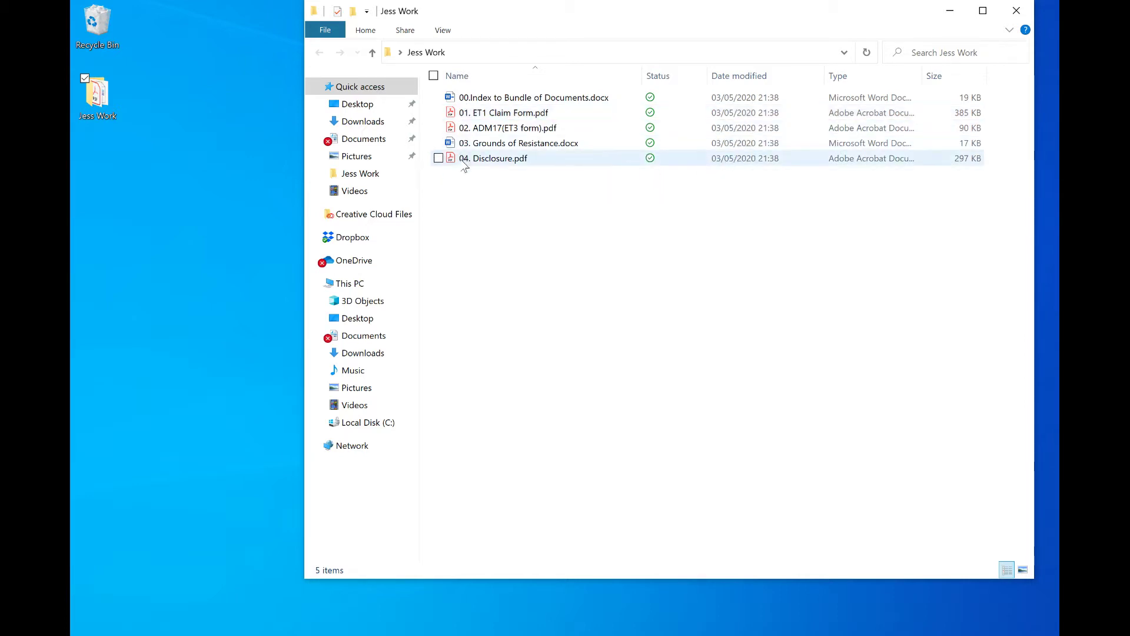
# - Select all five case documents and send them to Acrobat's Combine Files tool
pyautogui.moveTo(465, 168)
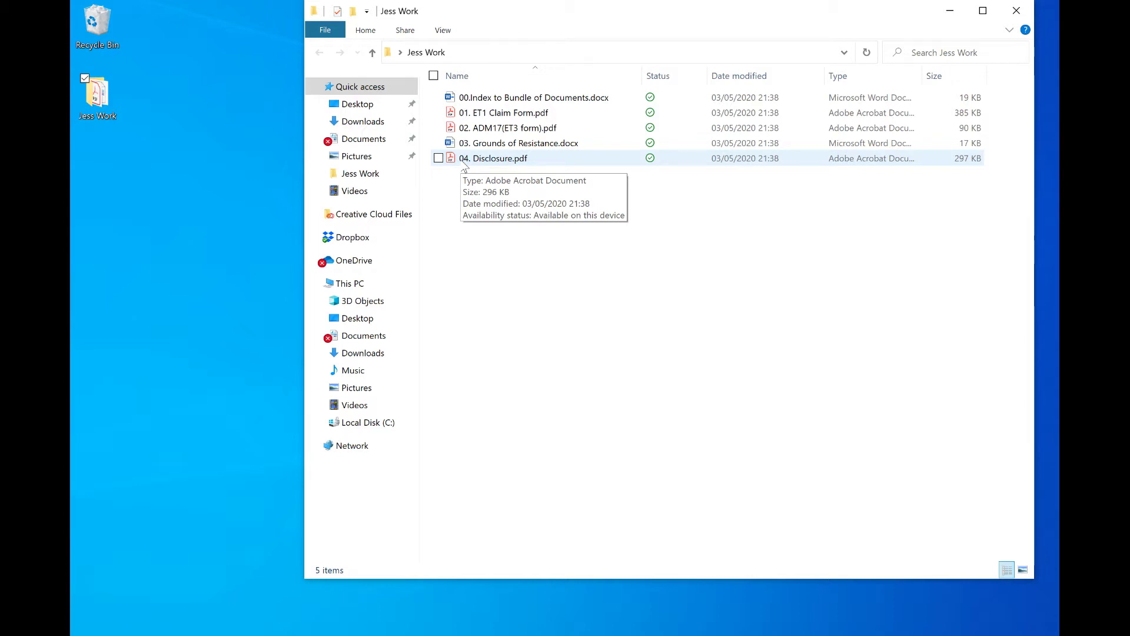
pyautogui.hotkey('ctrl', 'a')
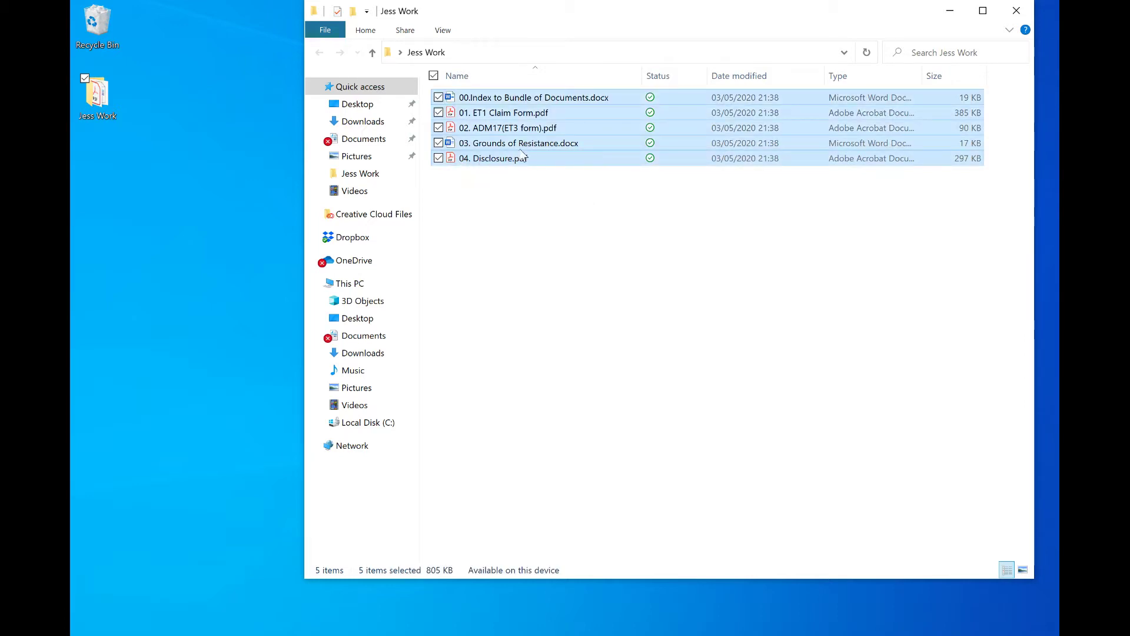
pyautogui.rightClick(601, 144)
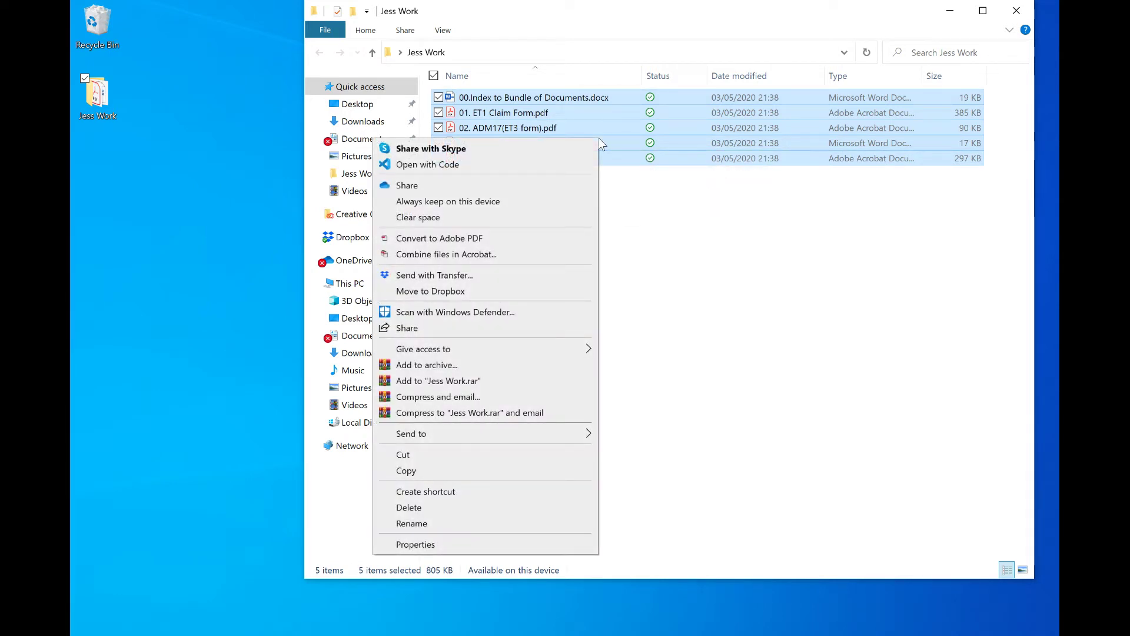
pyautogui.click(531, 257)
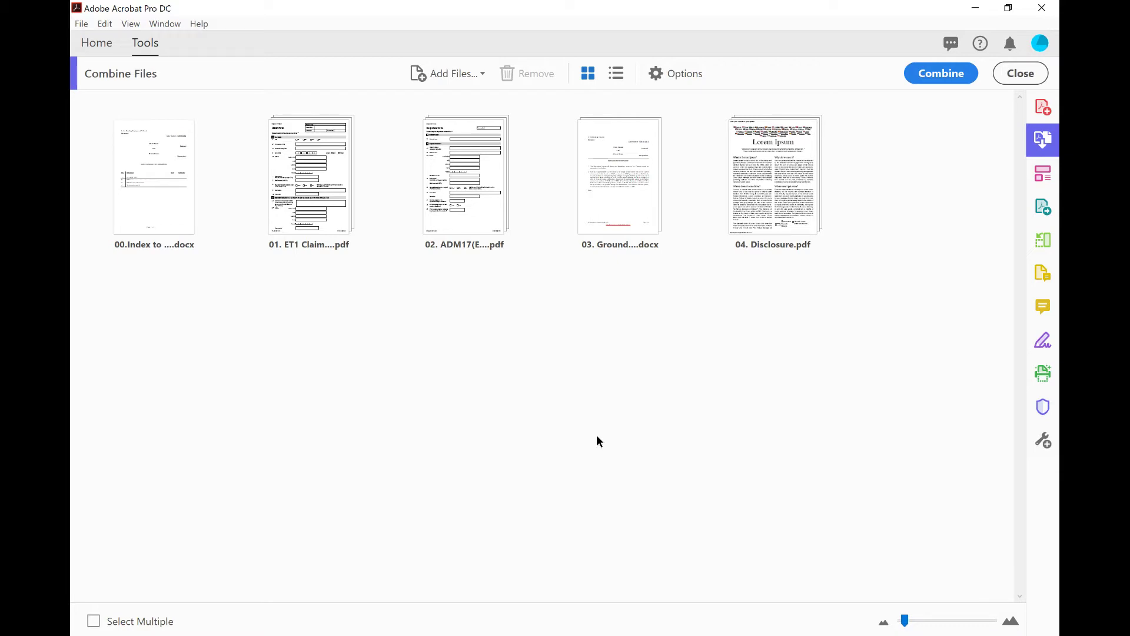
pyautogui.moveTo(163, 183)
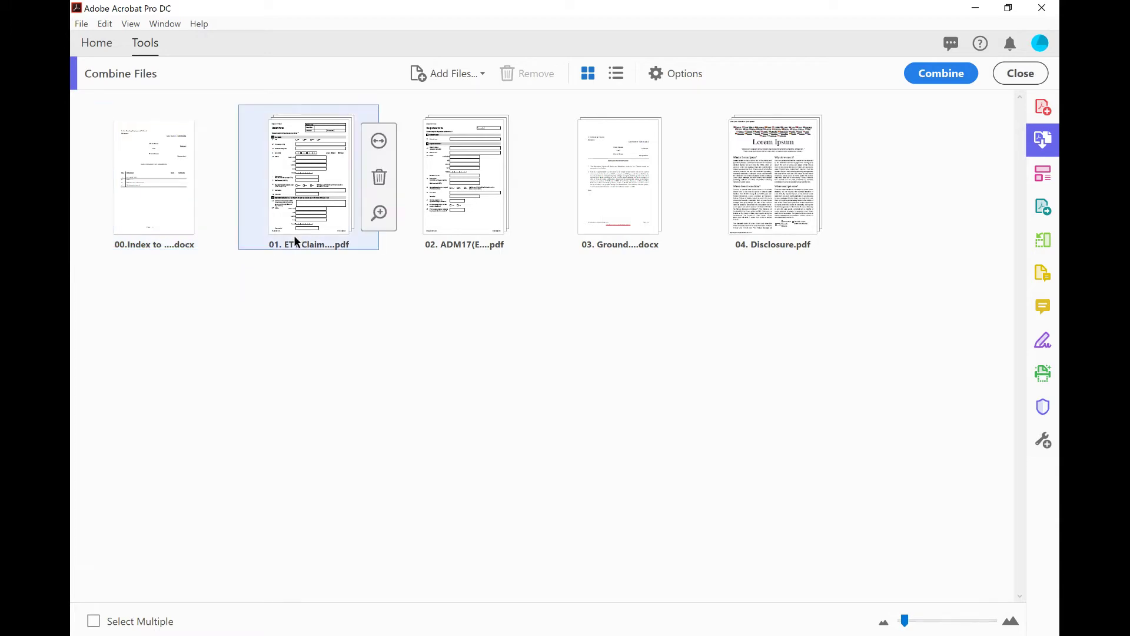
pyautogui.moveTo(295, 241)
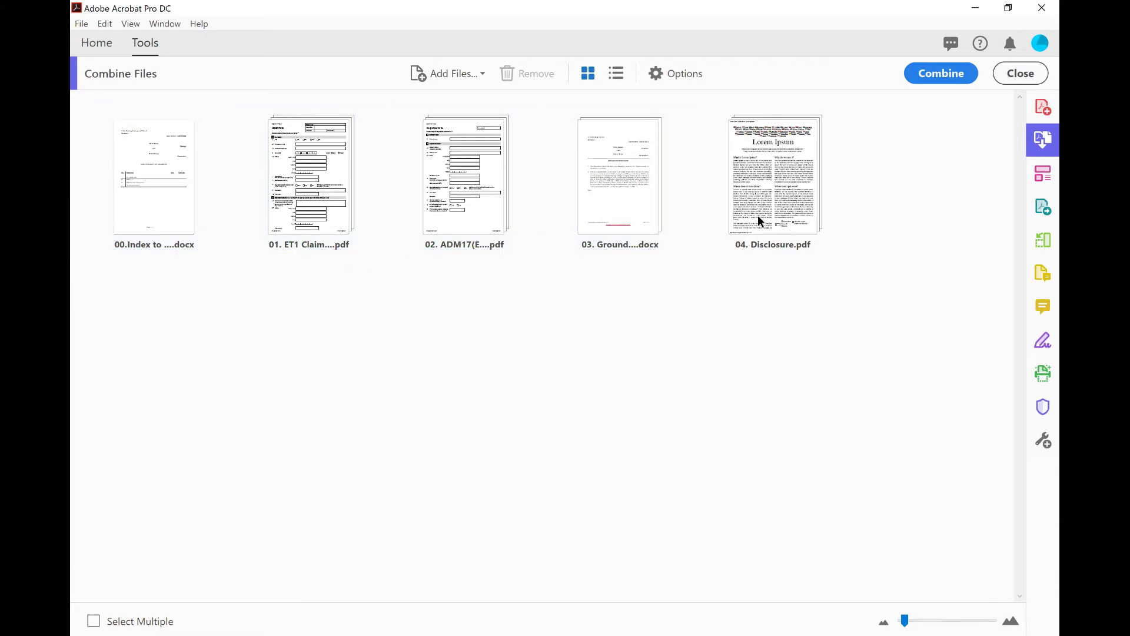
pyautogui.moveTo(762, 212)
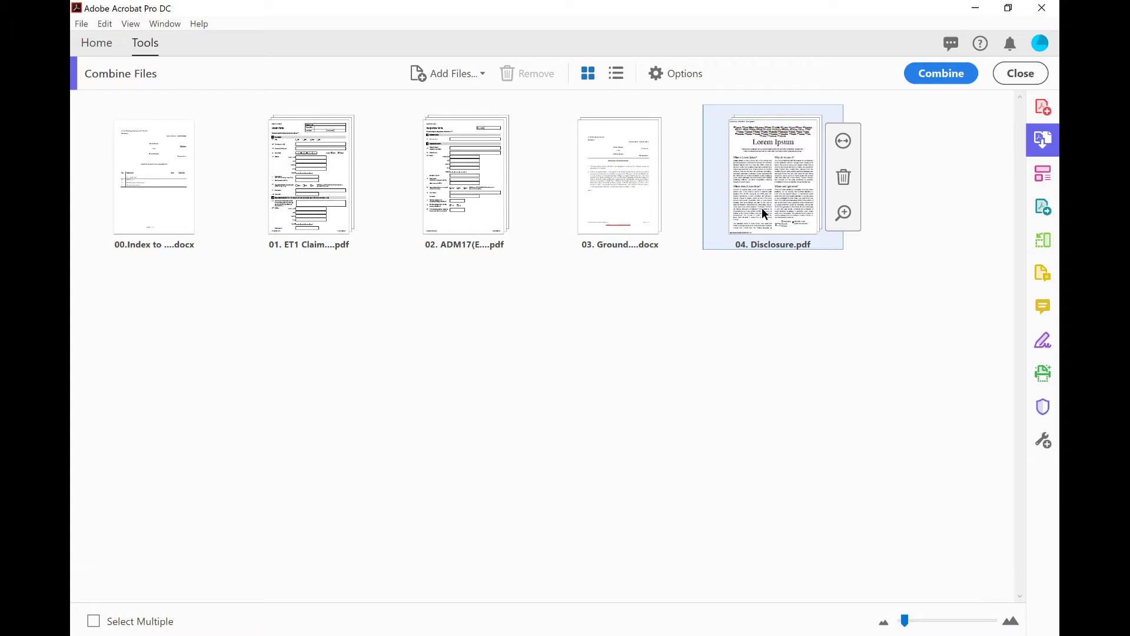
pyautogui.moveTo(762, 209); pyautogui.dragTo(669, 205)
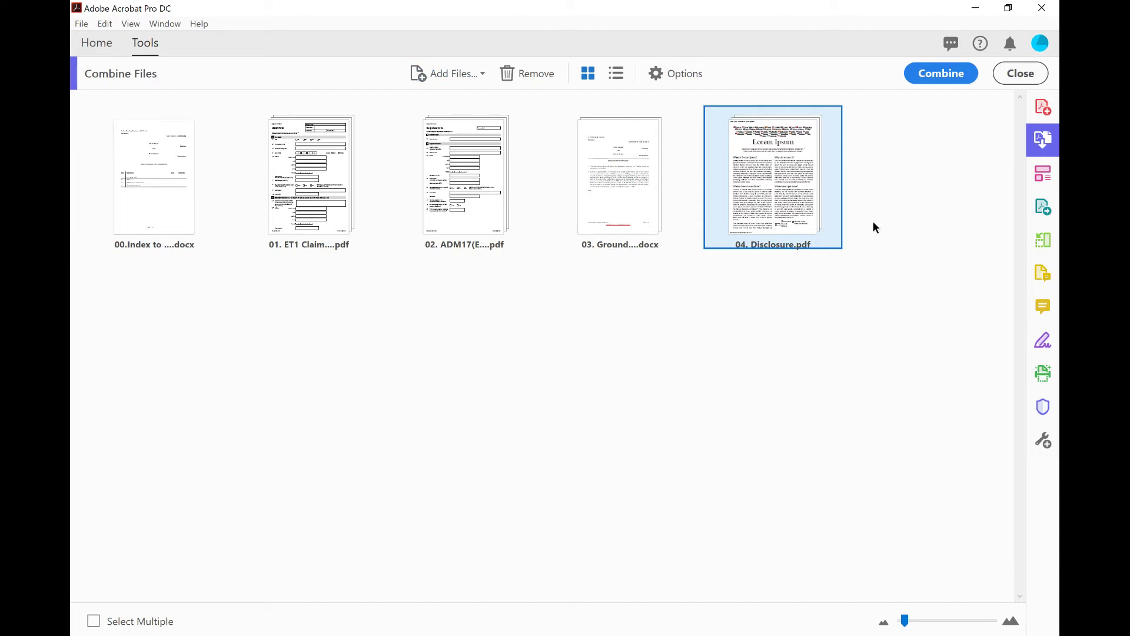
# - Merge the five files into the 28-page Binder1.pdf and dismiss the organizing tip
pyautogui.click(937, 76)
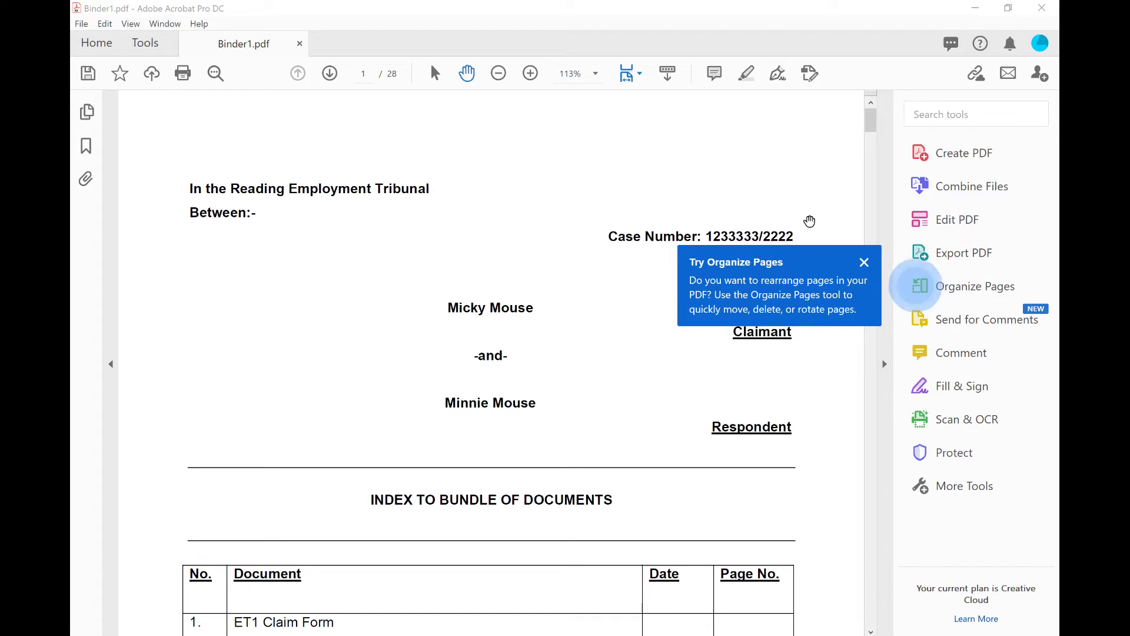
pyautogui.click(865, 262)
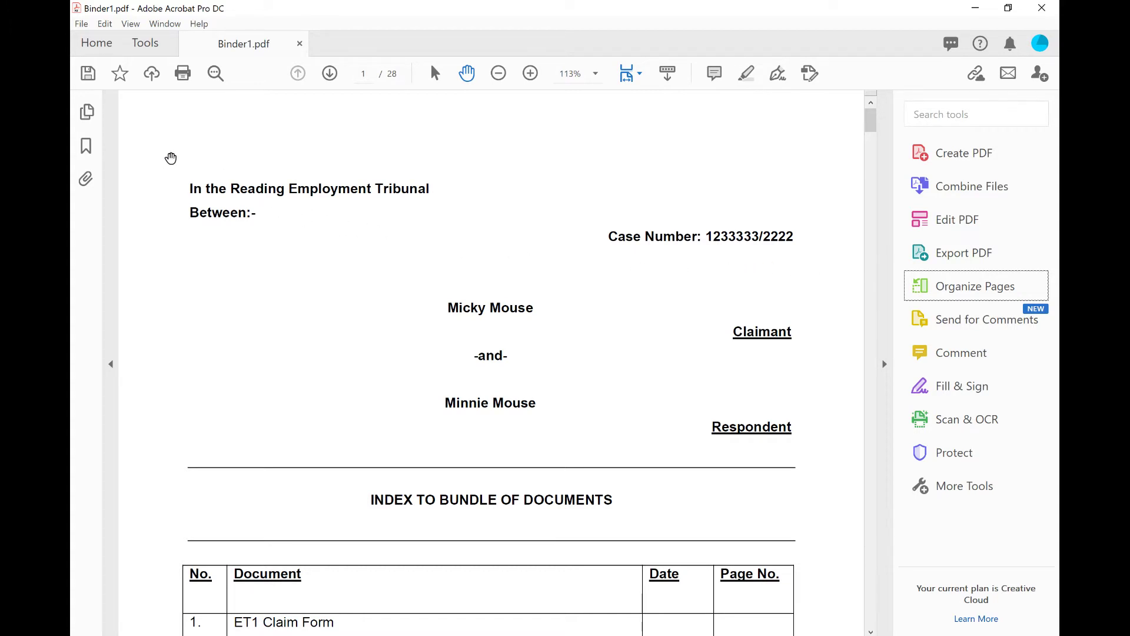
pyautogui.click(88, 113)
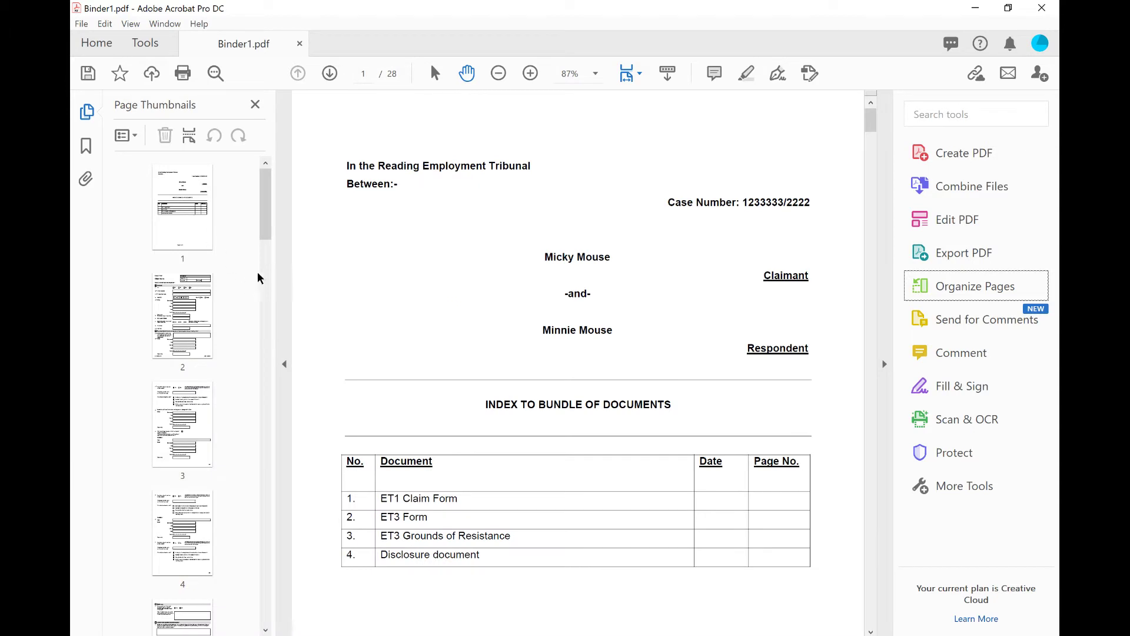
pyautogui.moveTo(263, 232); pyautogui.dragTo(294, 201)
pyautogui.click(256, 105)
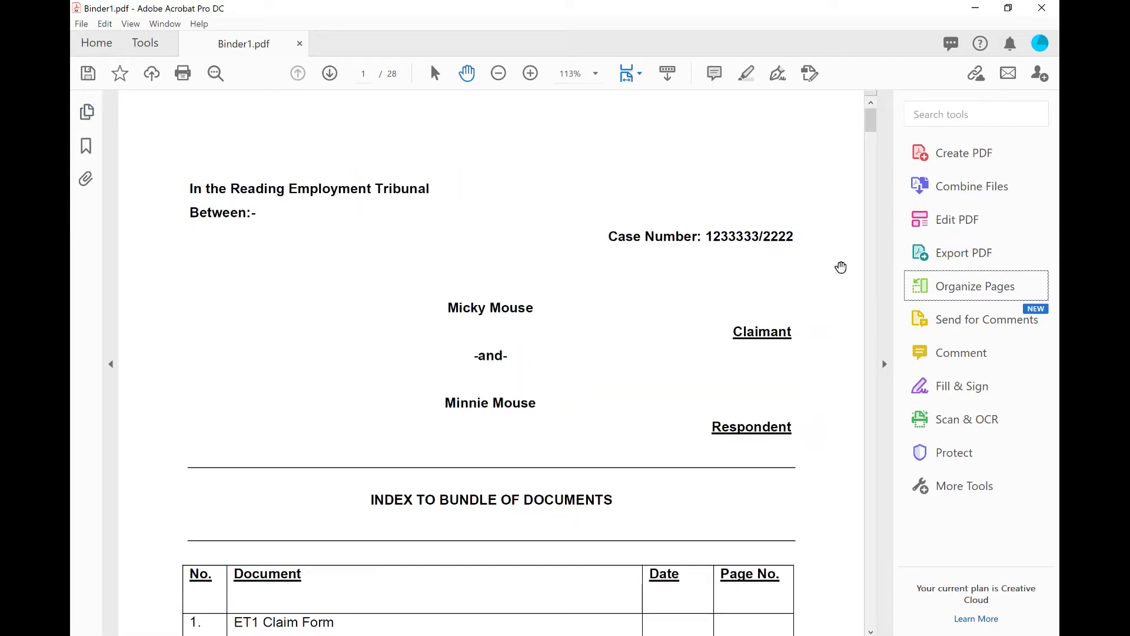
pyautogui.click(966, 290)
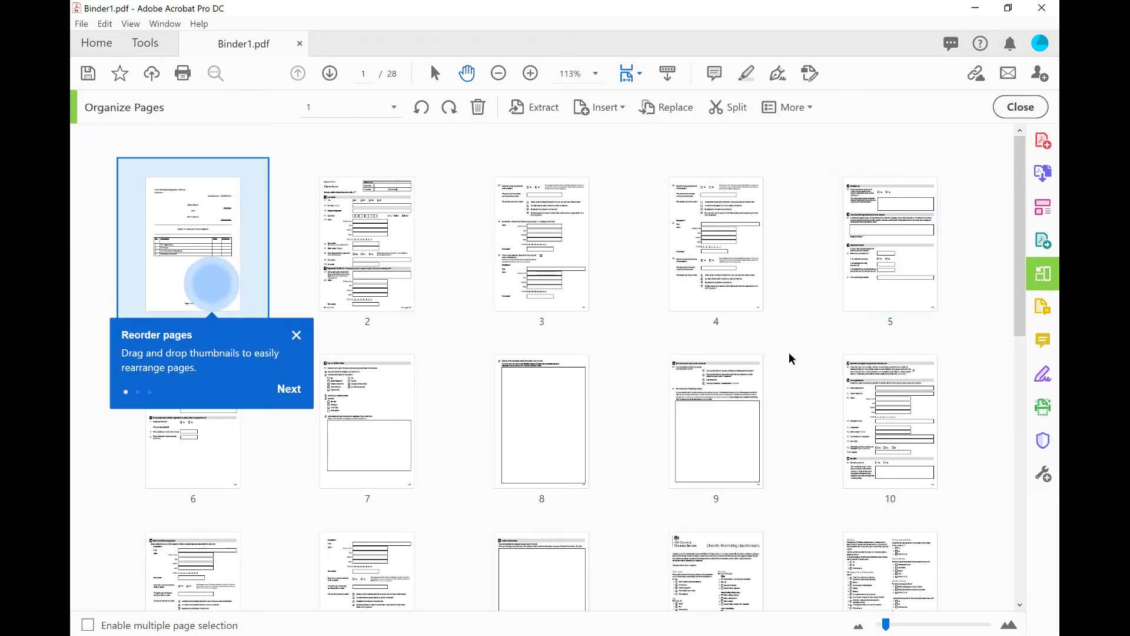
pyautogui.click(296, 335)
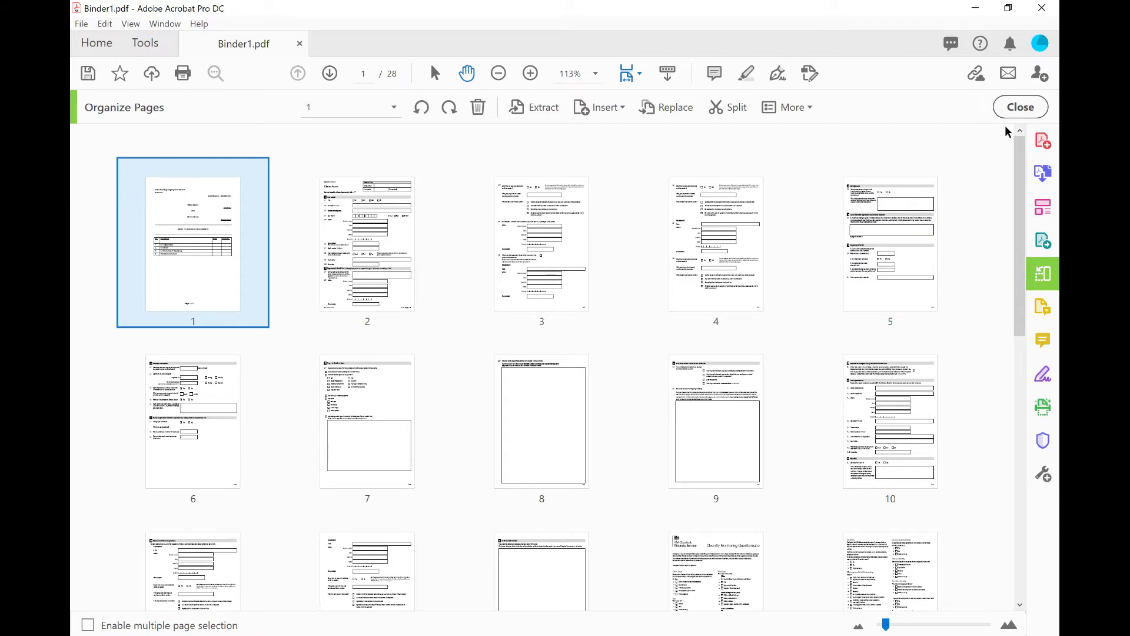
pyautogui.click(1022, 109)
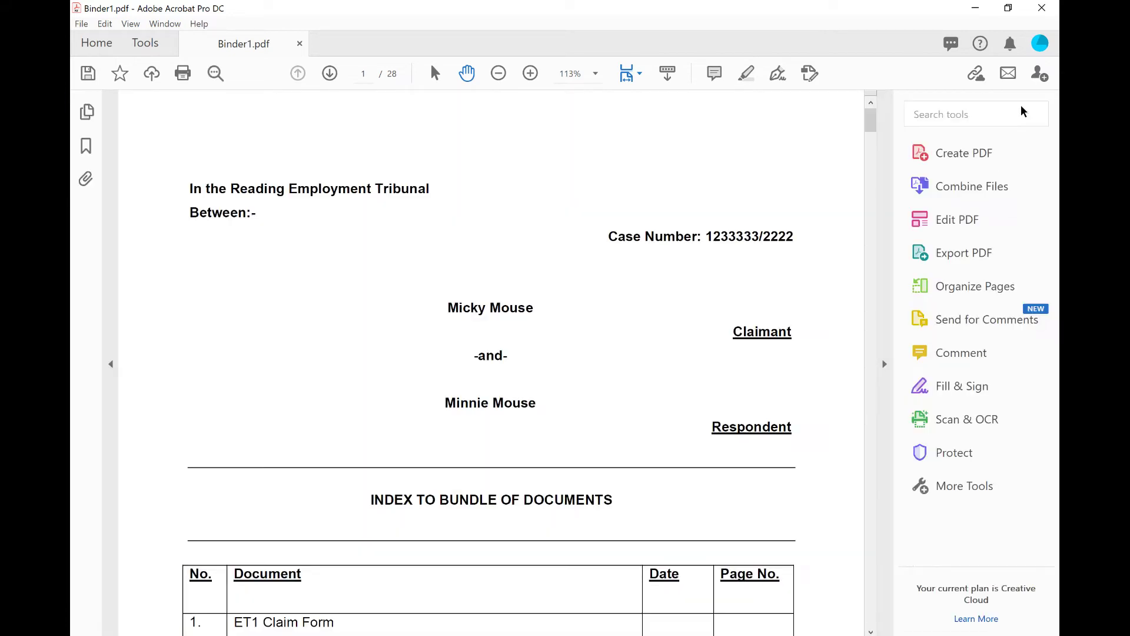
pyautogui.click(950, 222)
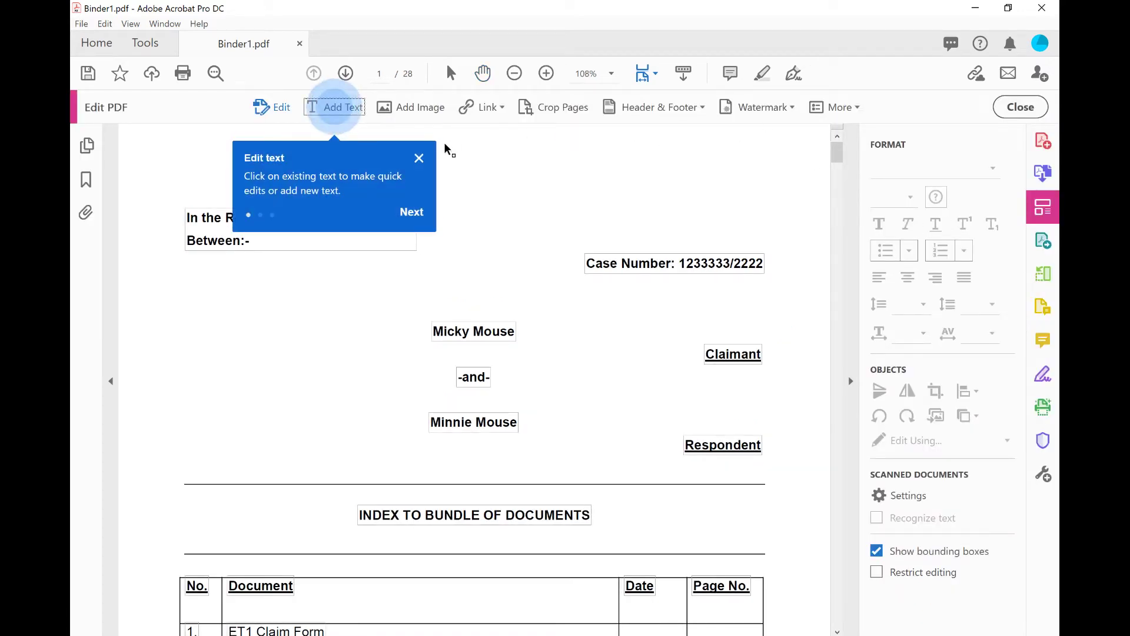
# - Start a new header and footer in Binder1.pdf without replacing the existing one
pyautogui.click(418, 157)
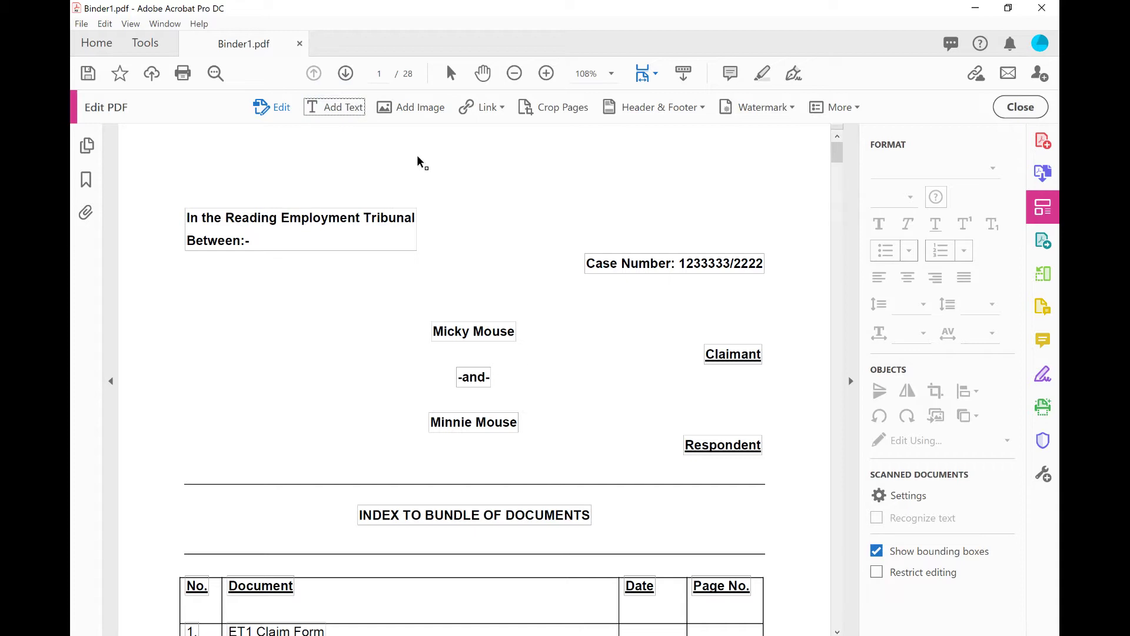
pyautogui.click(647, 113)
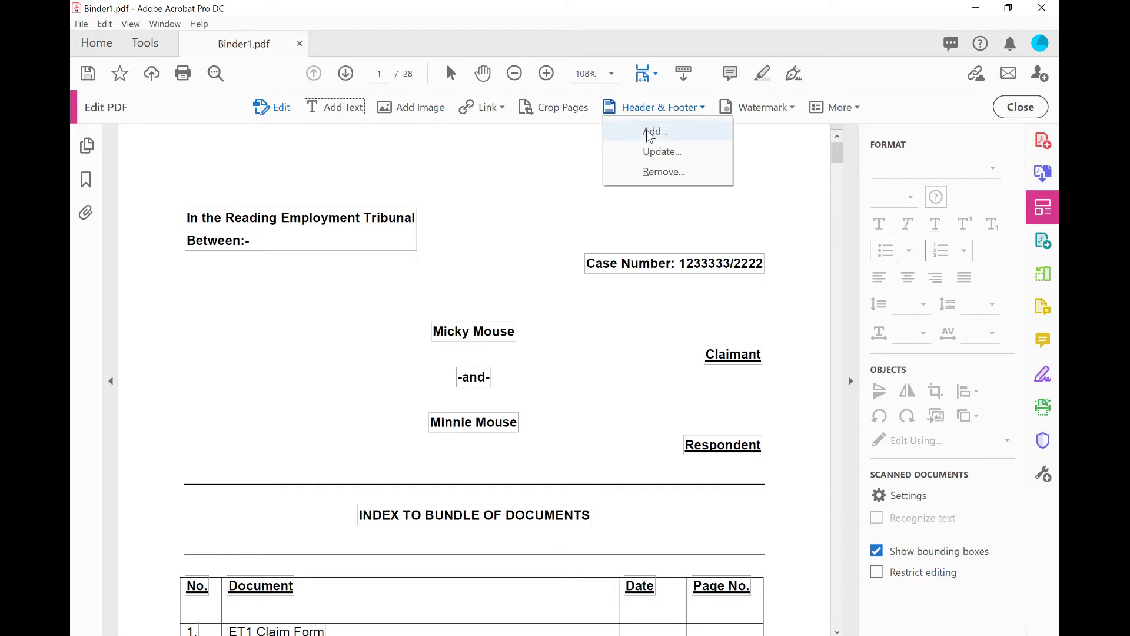
pyautogui.click(648, 132)
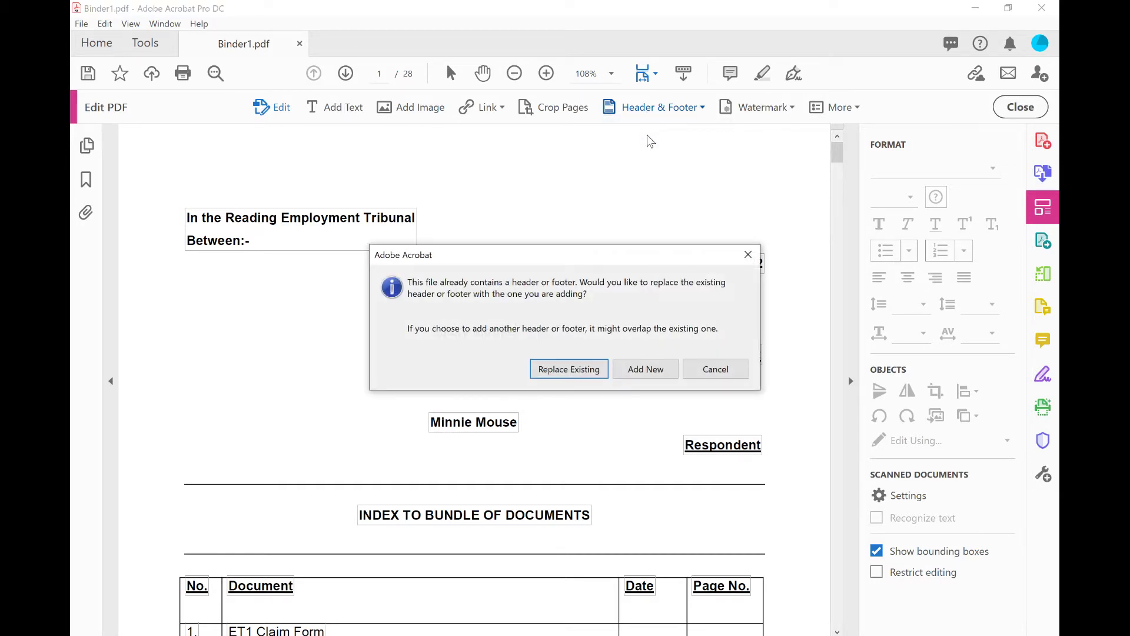
pyautogui.click(643, 370)
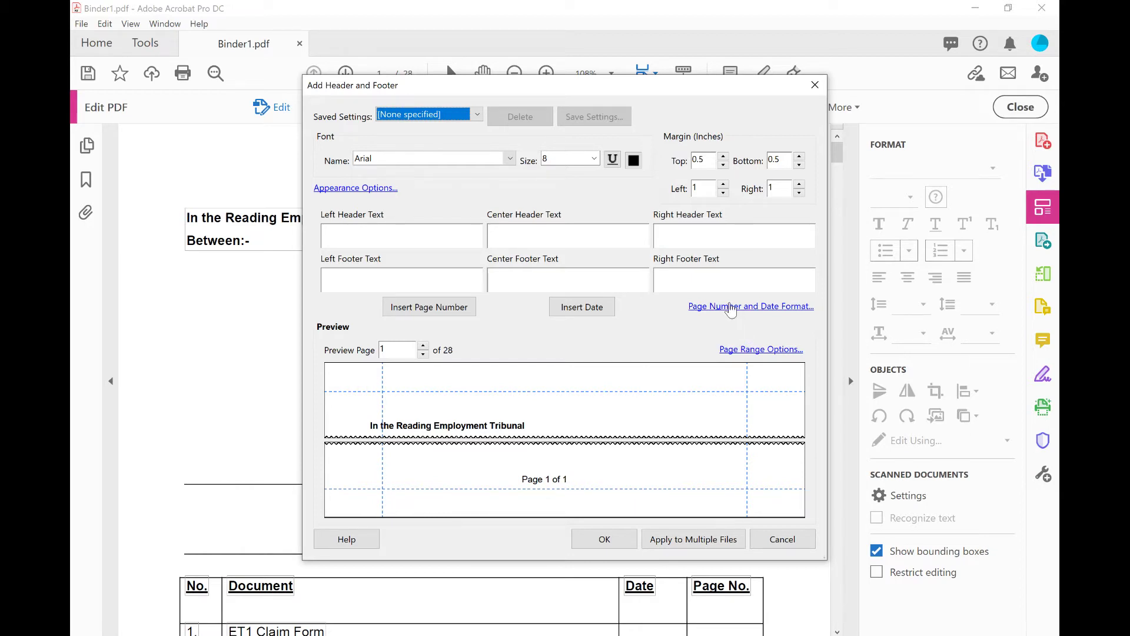
# - Insert a page number in the right footer at font size 22
pyautogui.click(656, 280)
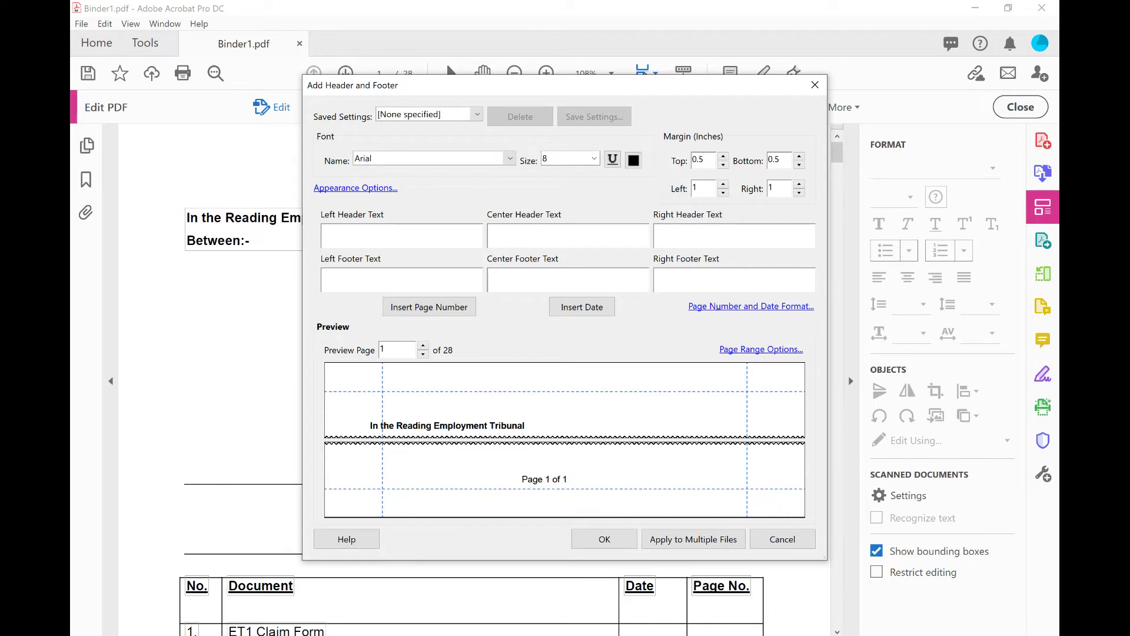
pyautogui.click(460, 311)
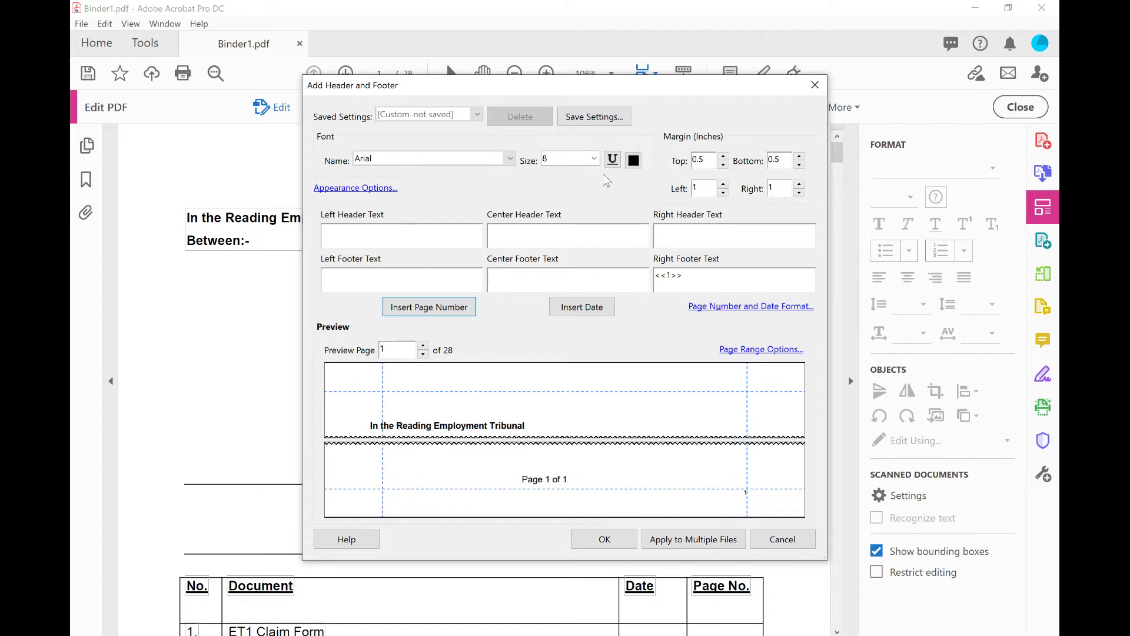
pyautogui.click(594, 159)
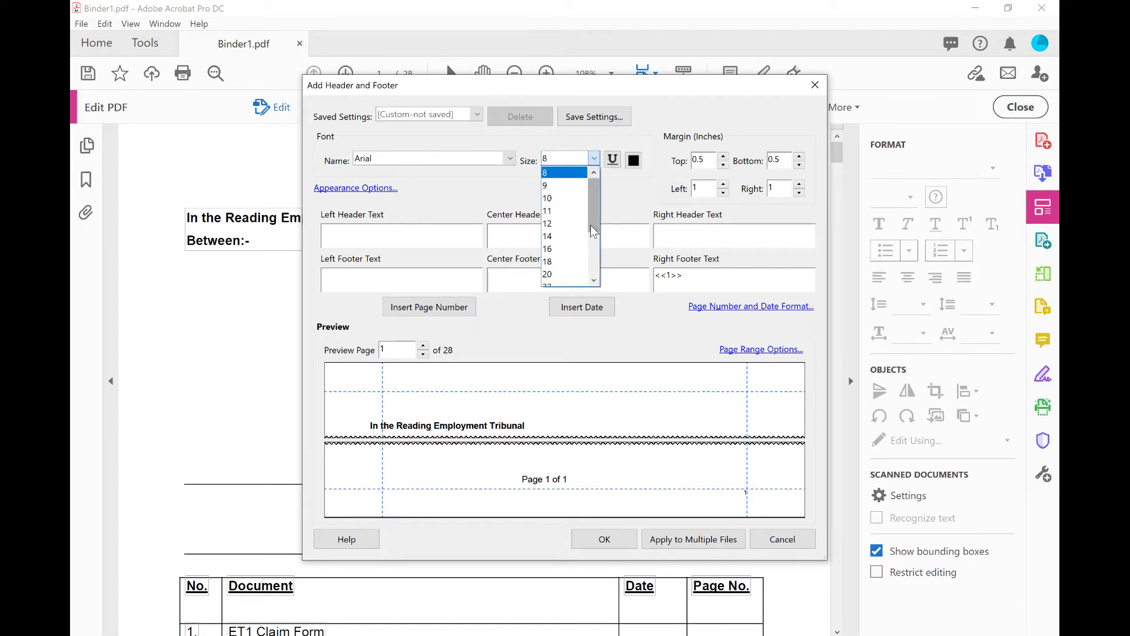
pyautogui.moveTo(595, 227); pyautogui.dragTo(595, 238)
pyautogui.click(574, 261)
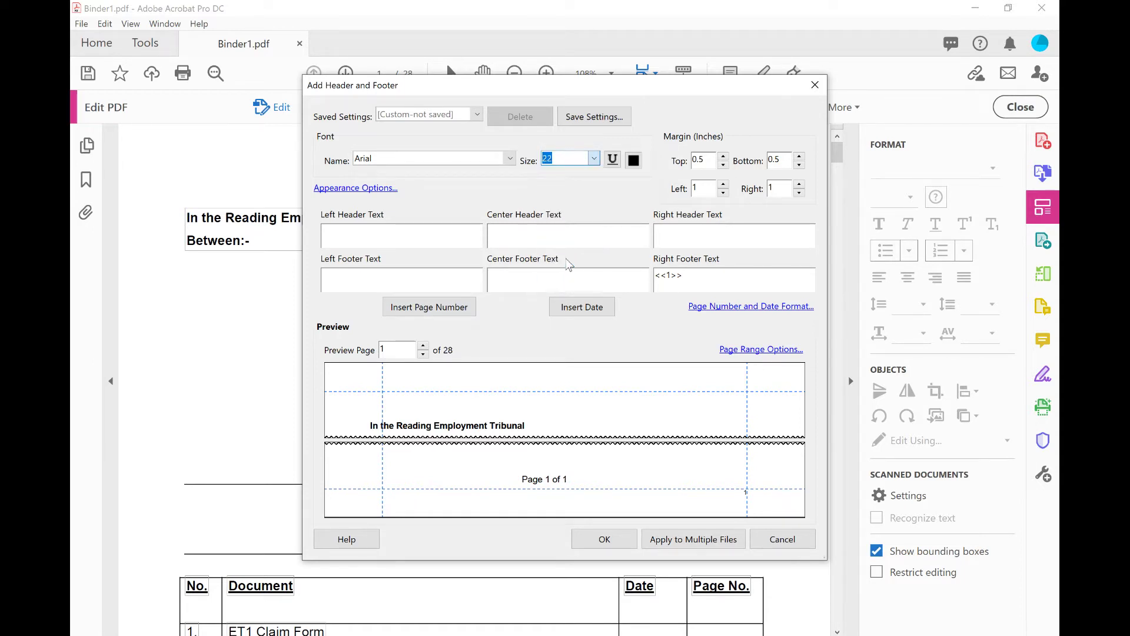
pyautogui.click(683, 275)
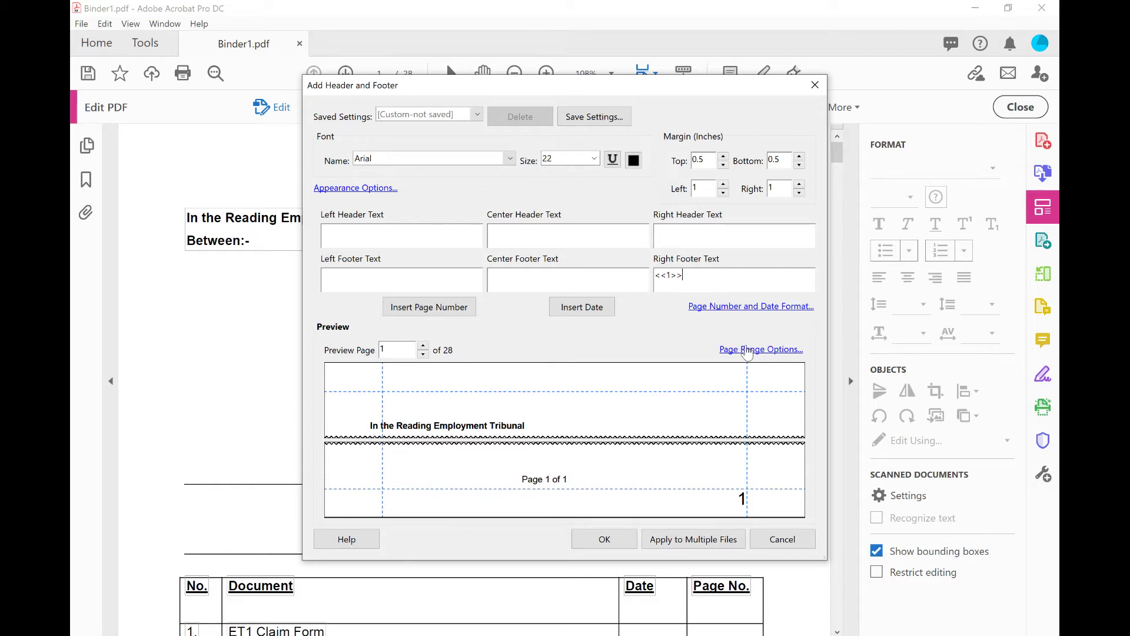
# - Restrict the page-number footer to pages 2 through 28 and apply it
pyautogui.click(747, 350)
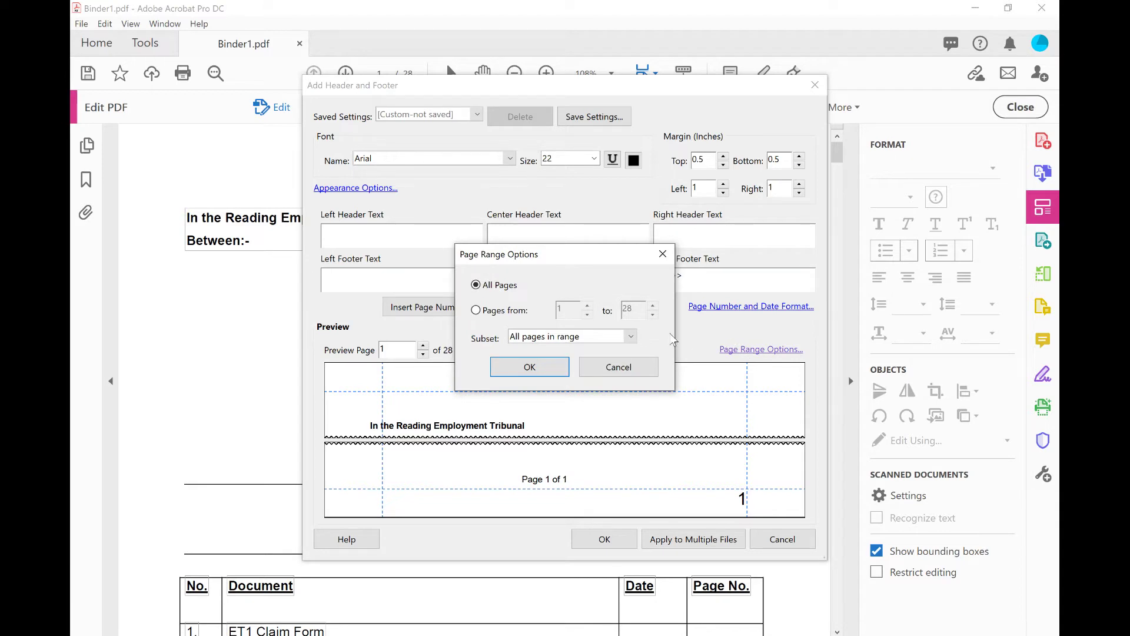
pyautogui.click(520, 315)
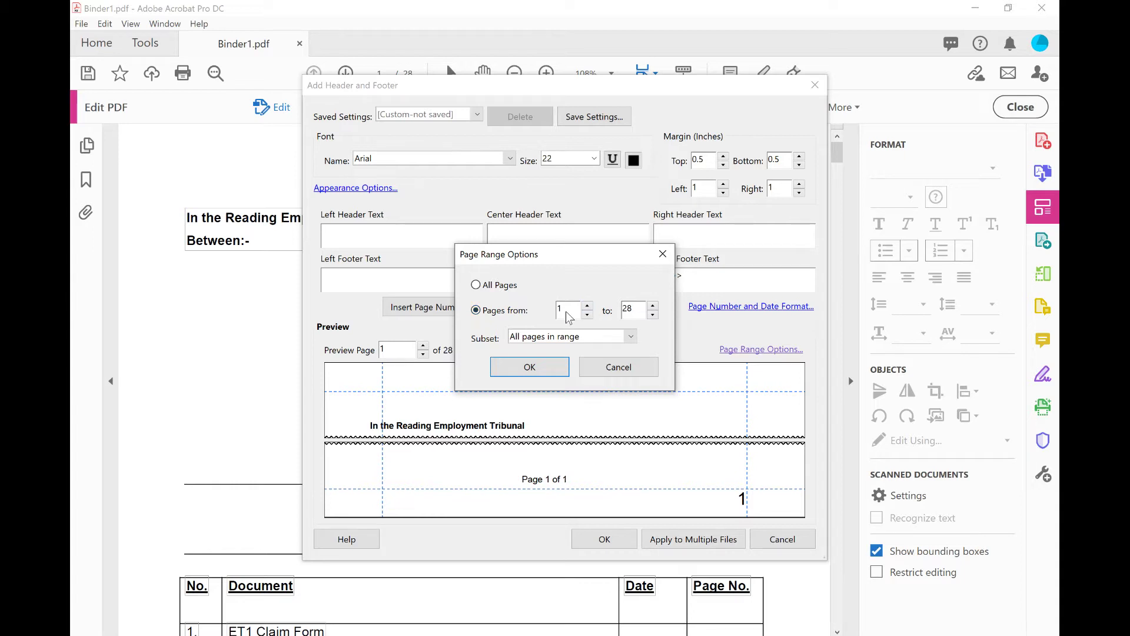
pyautogui.click(588, 306)
pyautogui.click(537, 368)
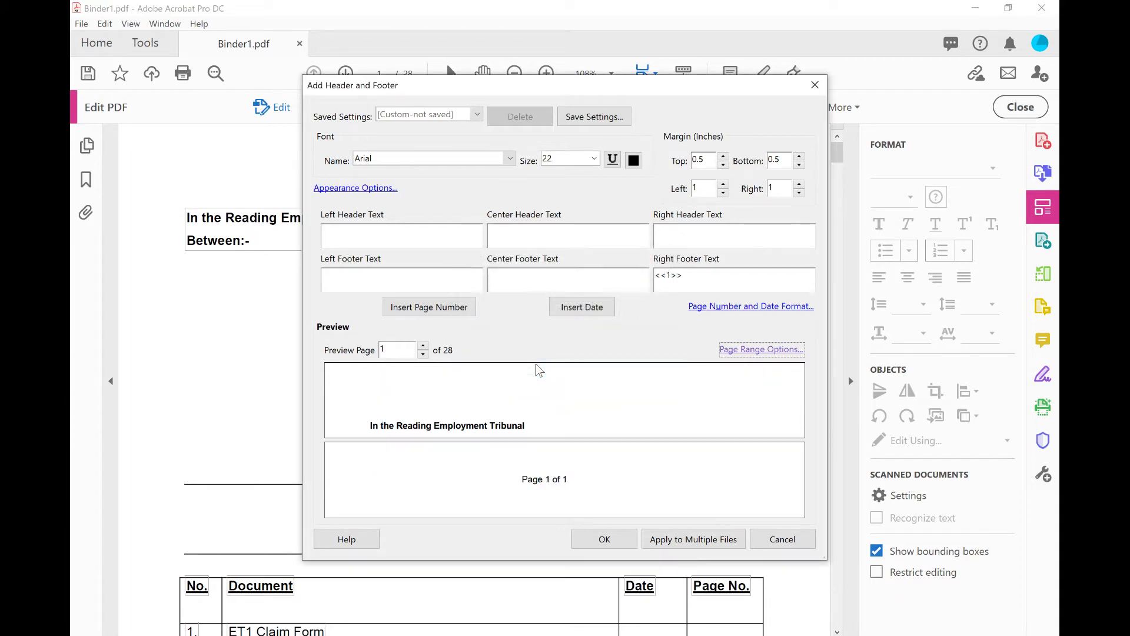
pyautogui.click(607, 538)
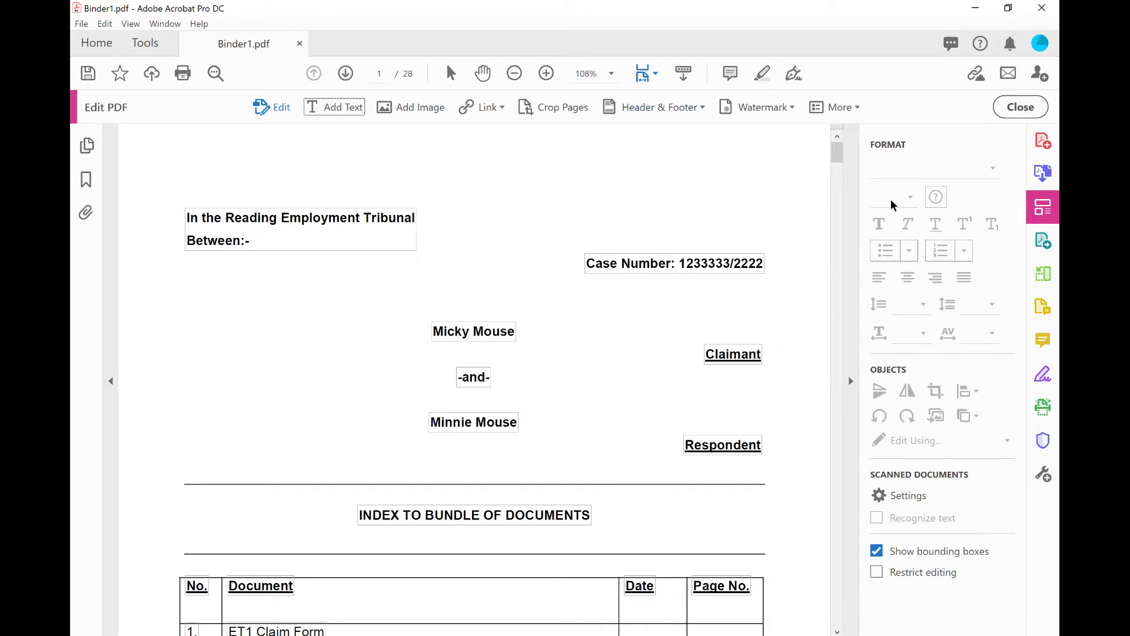
# - Exit PDF editing and scroll through the bundle to check the footer page numbers
pyautogui.click(1014, 110)
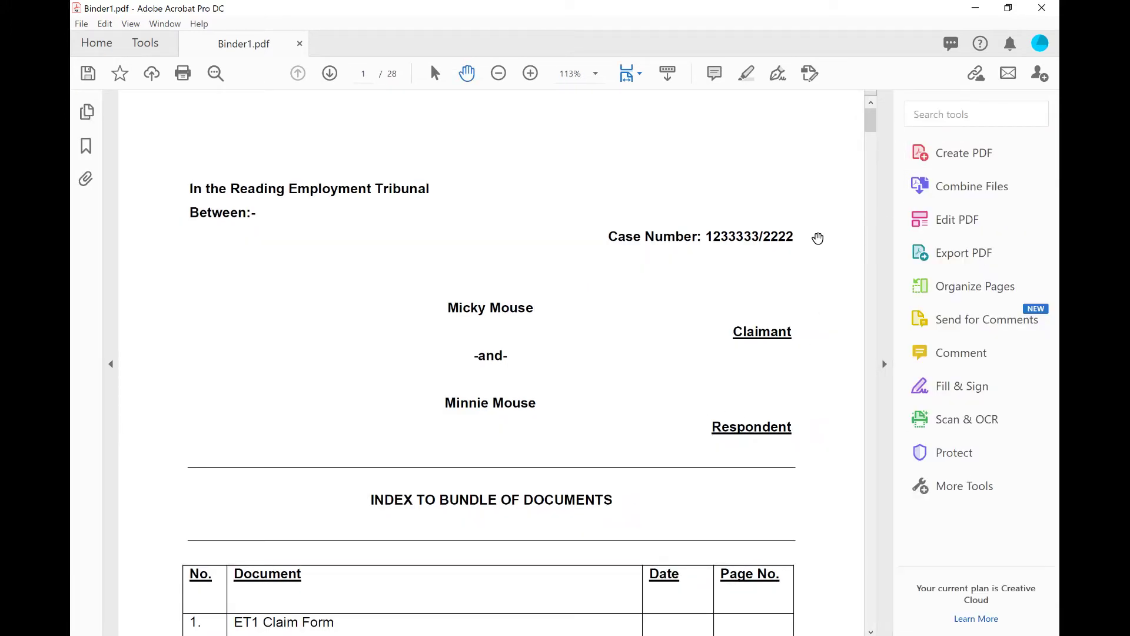
pyautogui.scroll(-7, 814, 326)
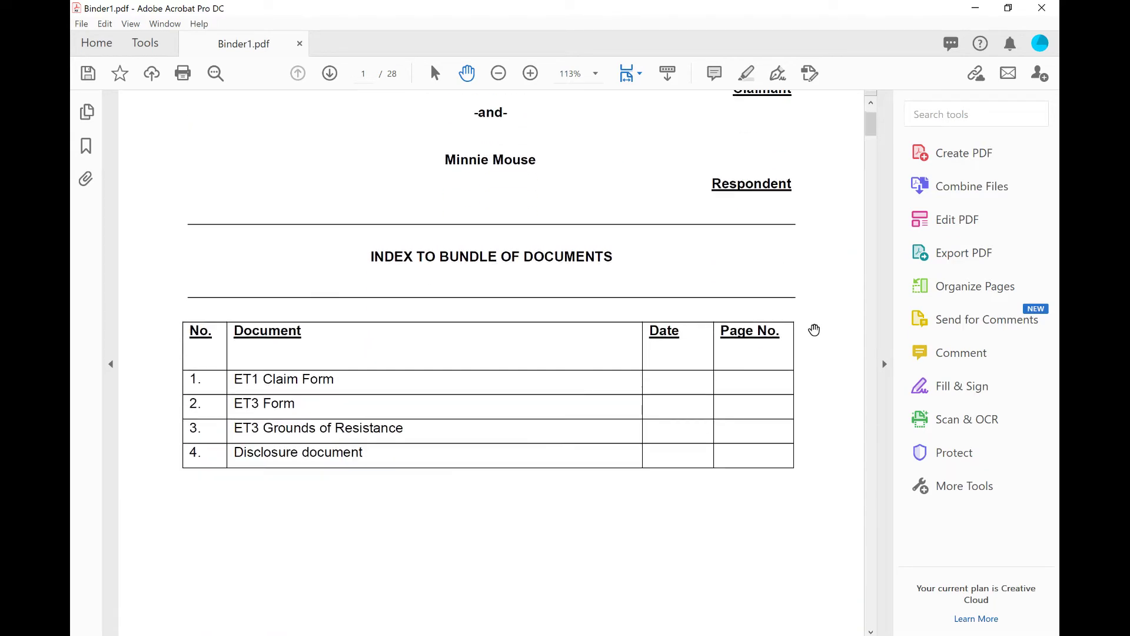
pyautogui.scroll(-10, 814, 330)
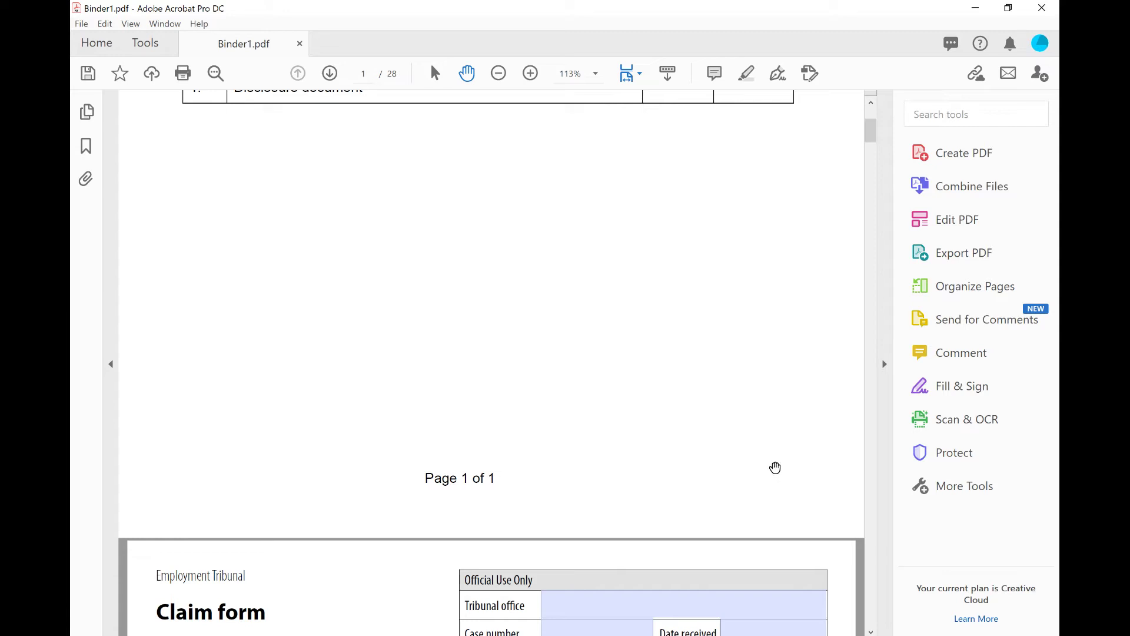
pyautogui.scroll(-4, 785, 466)
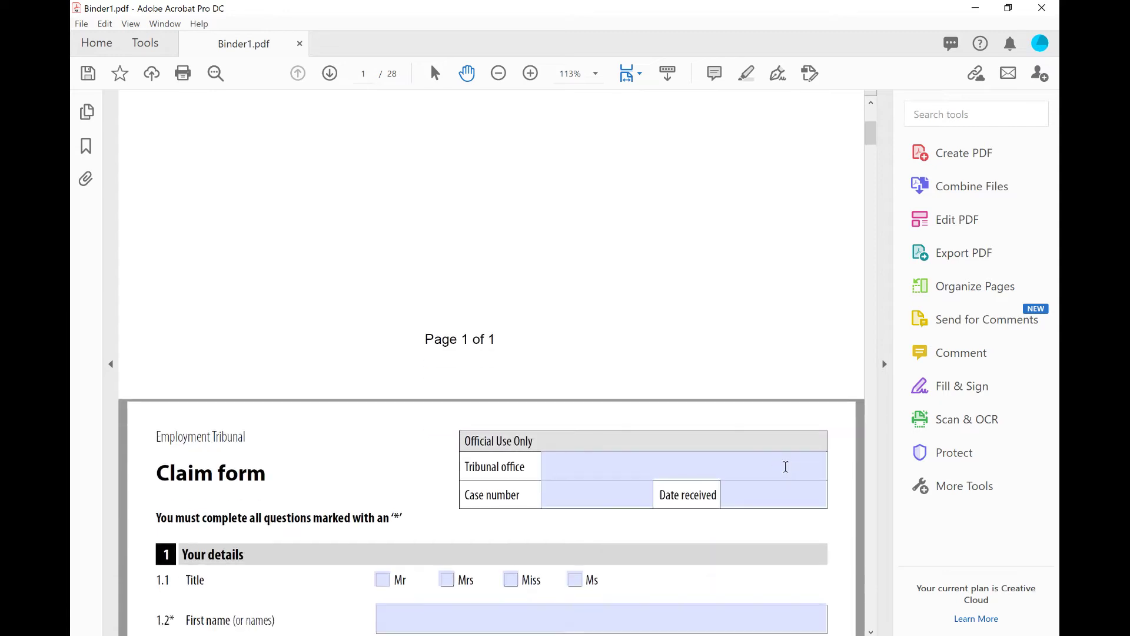
pyautogui.scroll(-20, 785, 466)
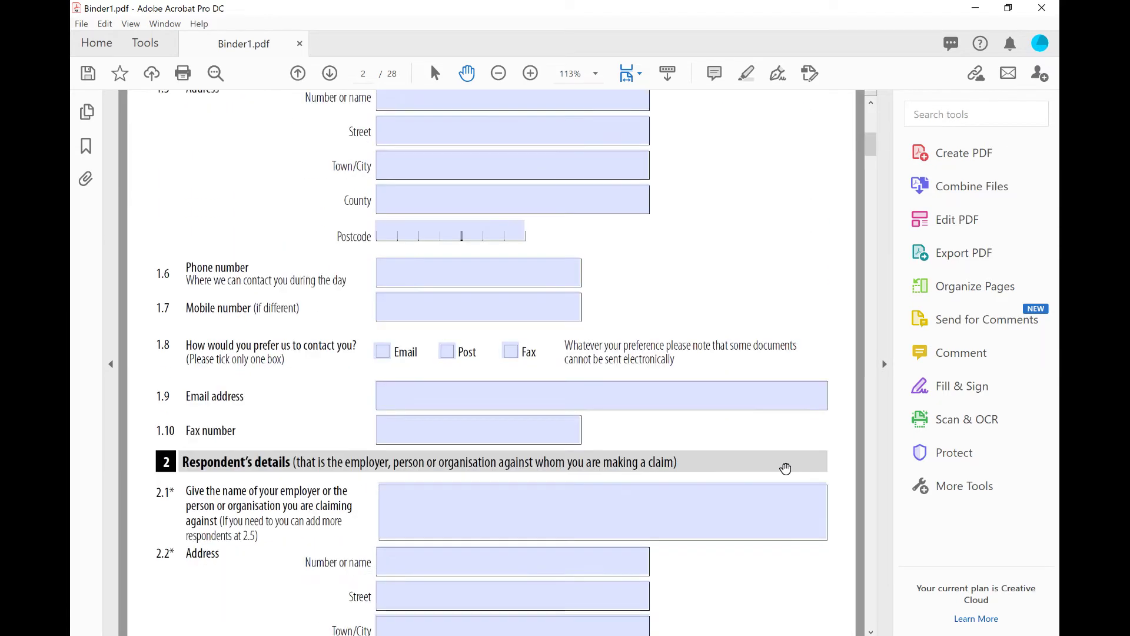
pyautogui.scroll(-8, 785, 468)
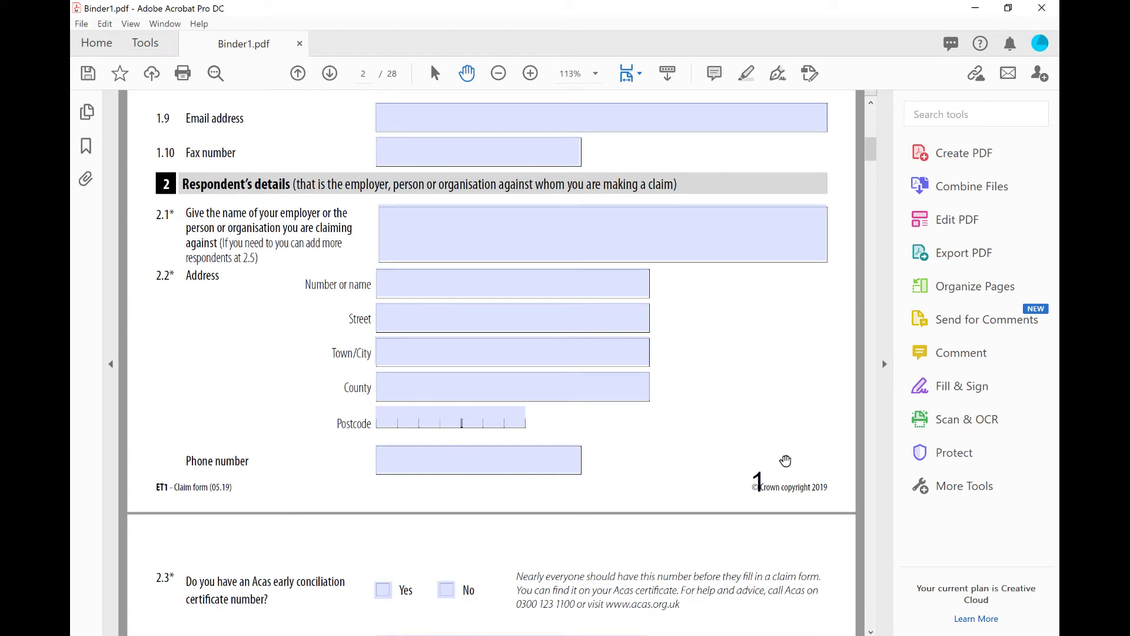
pyautogui.scroll(6, 800, 425)
pyautogui.scroll(18, 800, 424)
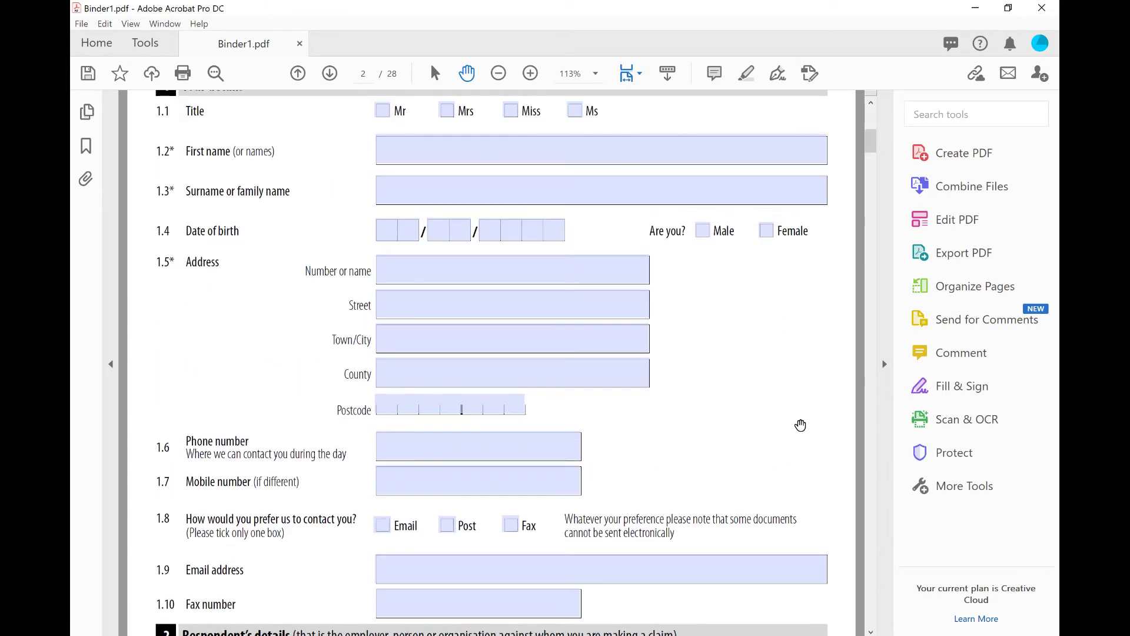
pyautogui.scroll(13, 800, 424)
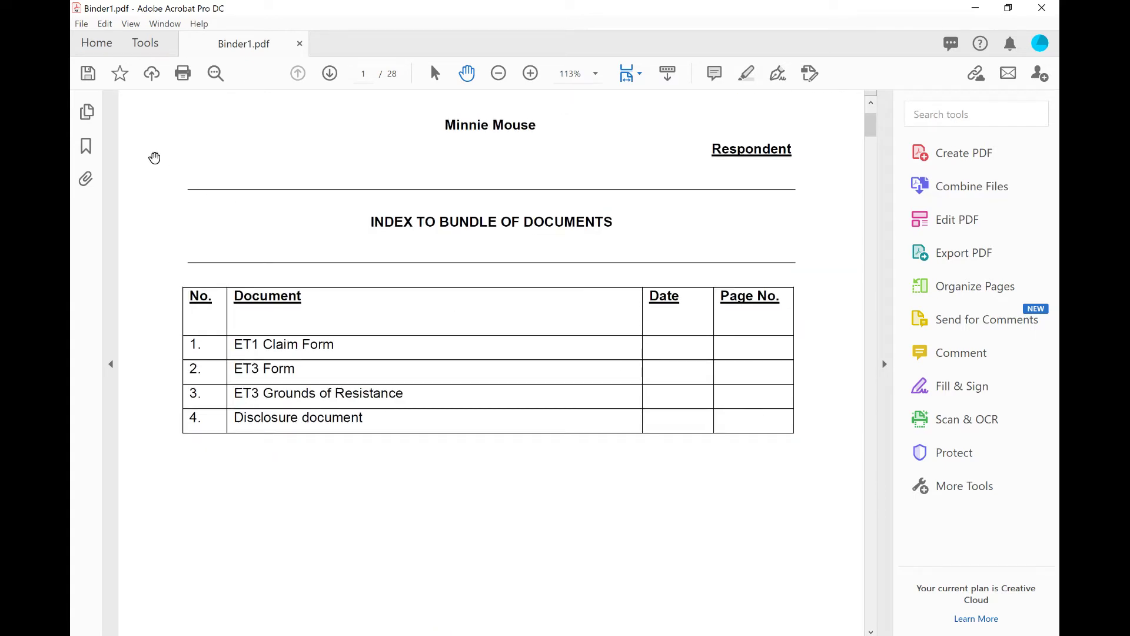
pyautogui.click(85, 113)
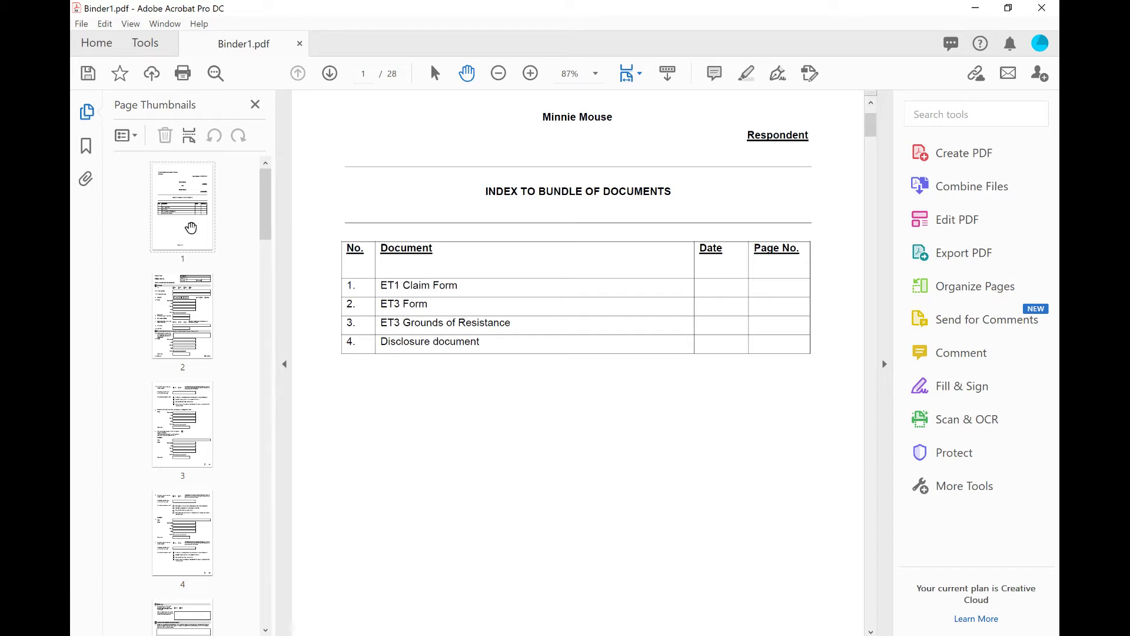
# - Label the index page A using the A, B, C style so the Claim form starts at 1
pyautogui.rightClick(195, 229)
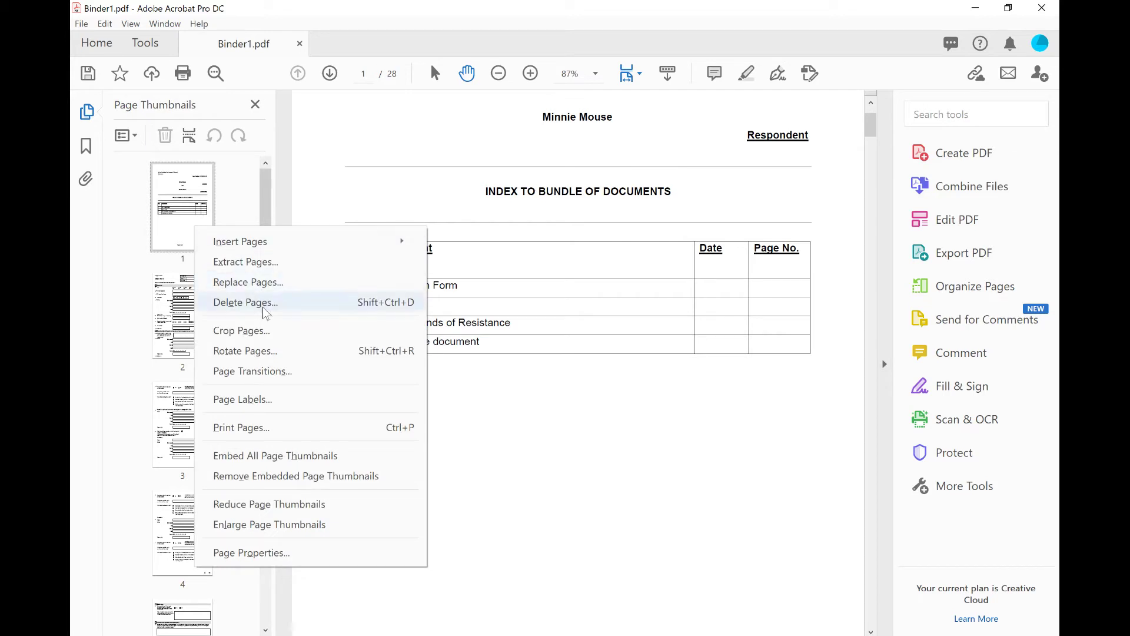
pyautogui.click(260, 399)
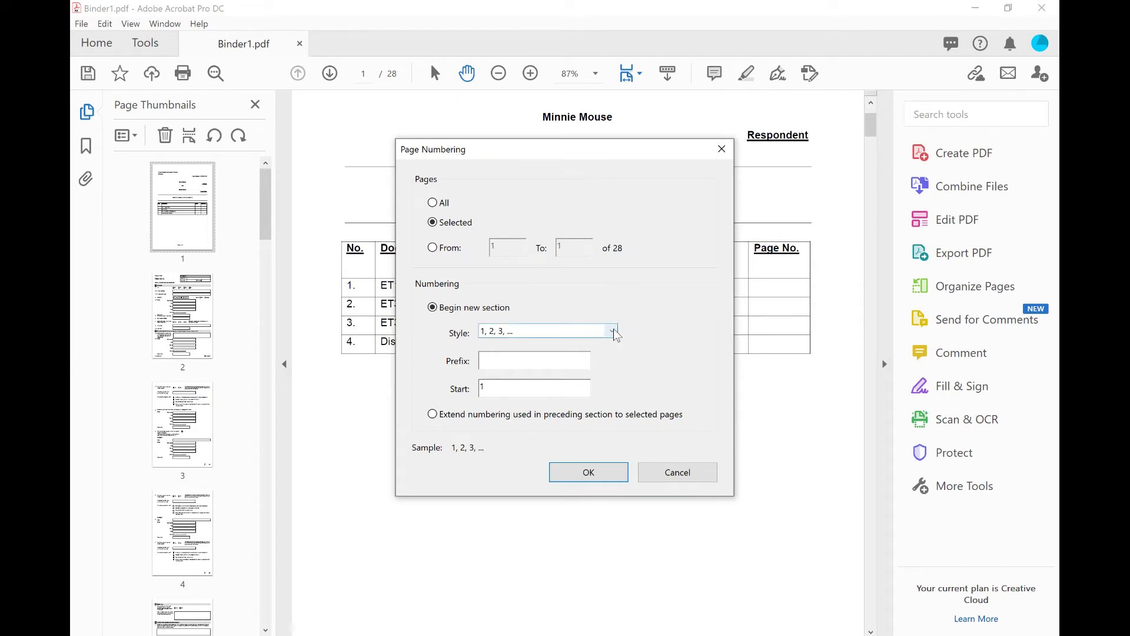
pyautogui.click(613, 331)
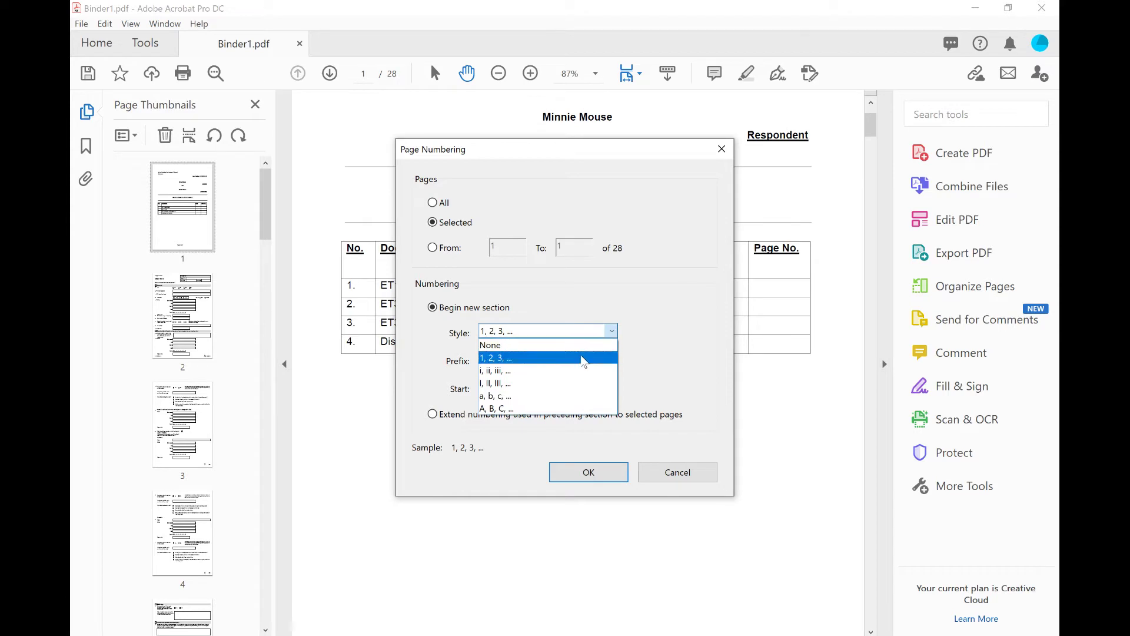
pyautogui.click(571, 407)
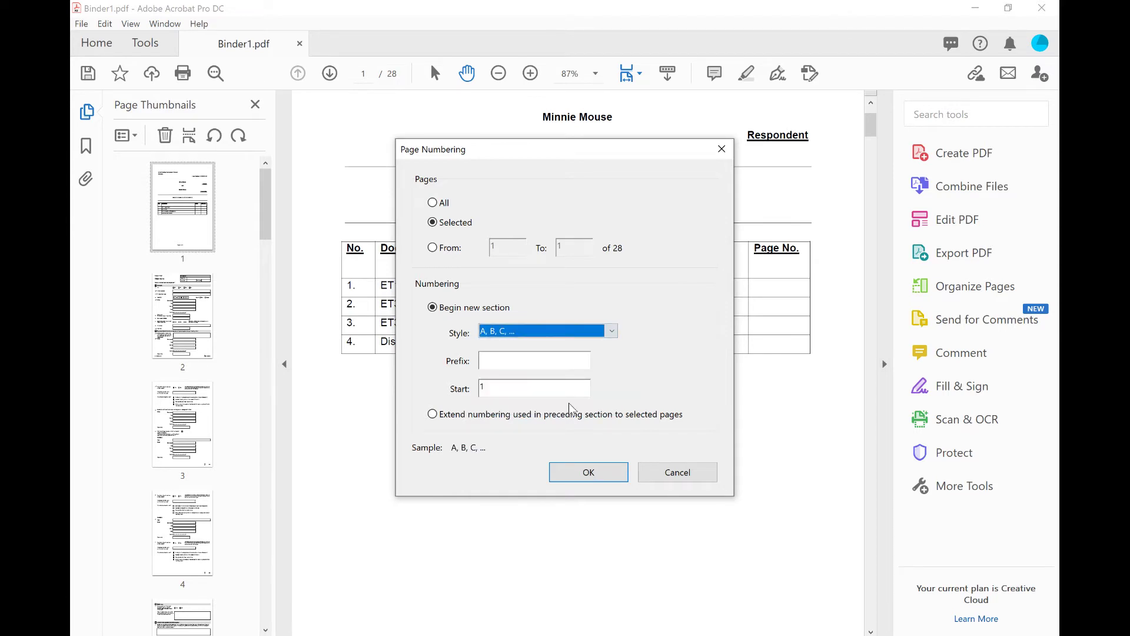
pyautogui.click(594, 472)
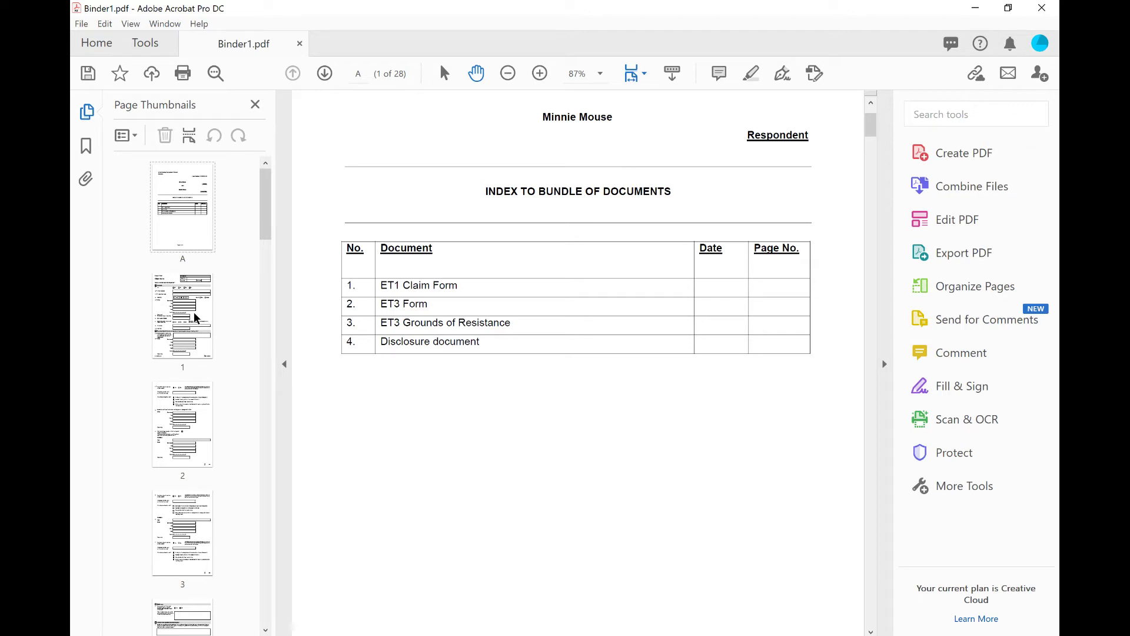
pyautogui.click(196, 318)
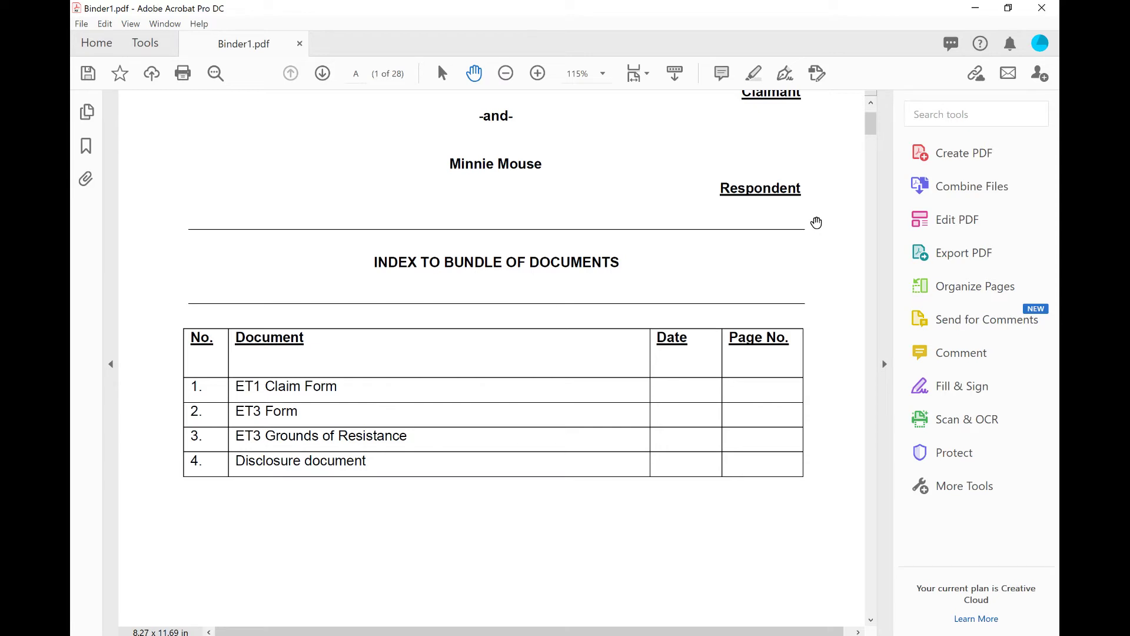
# - Switch to Edit PDF and start adding a web or document link
pyautogui.click(954, 228)
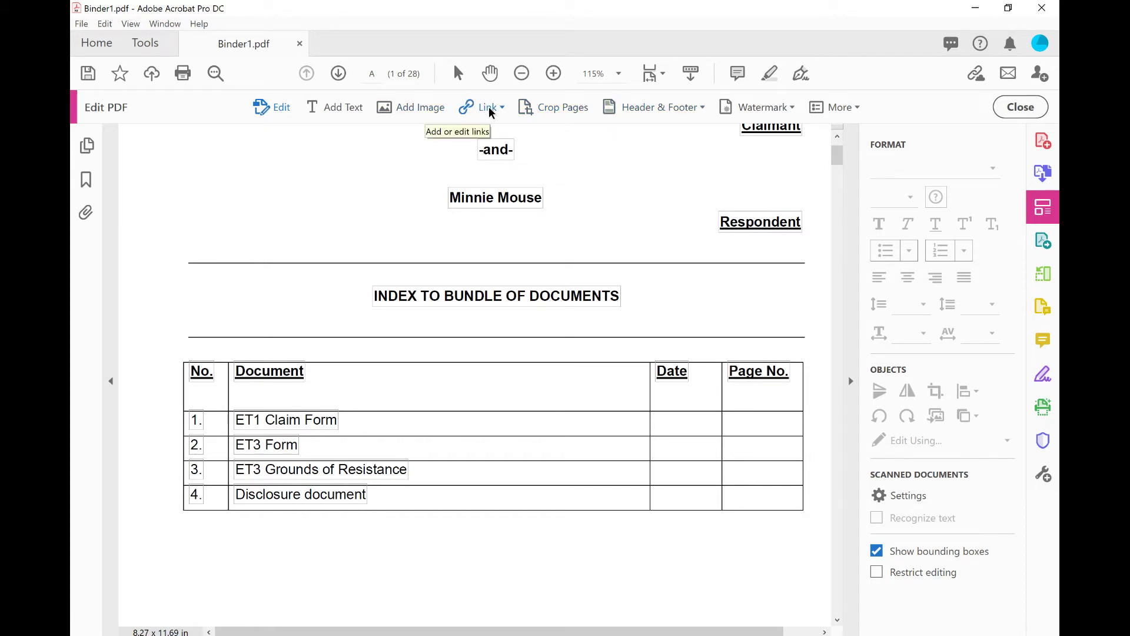
pyautogui.click(489, 109)
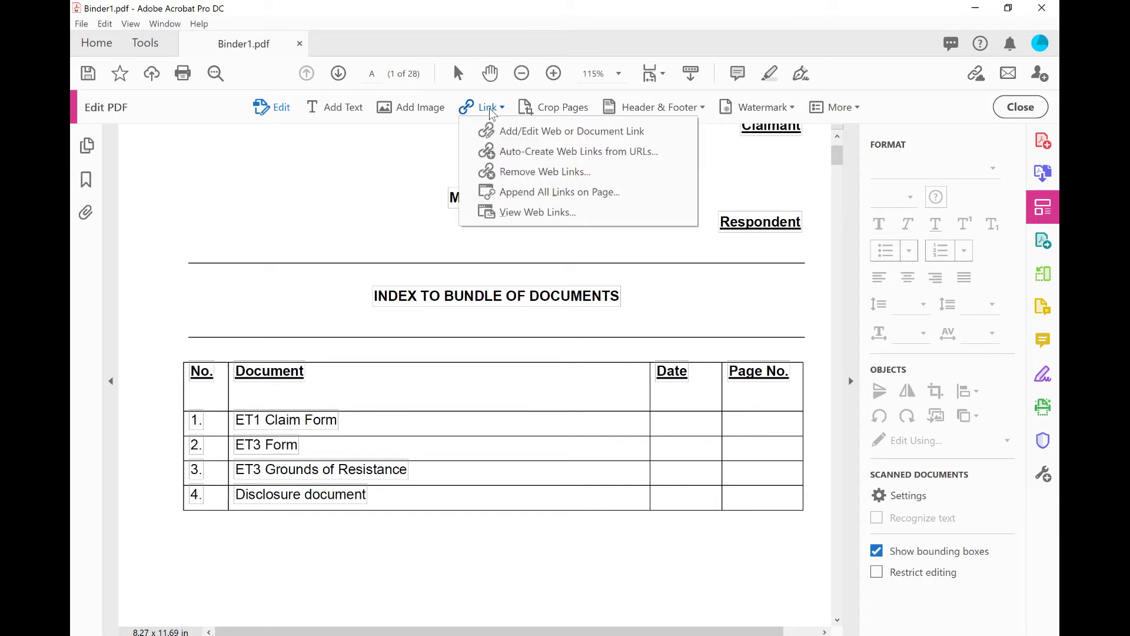
pyautogui.click(506, 134)
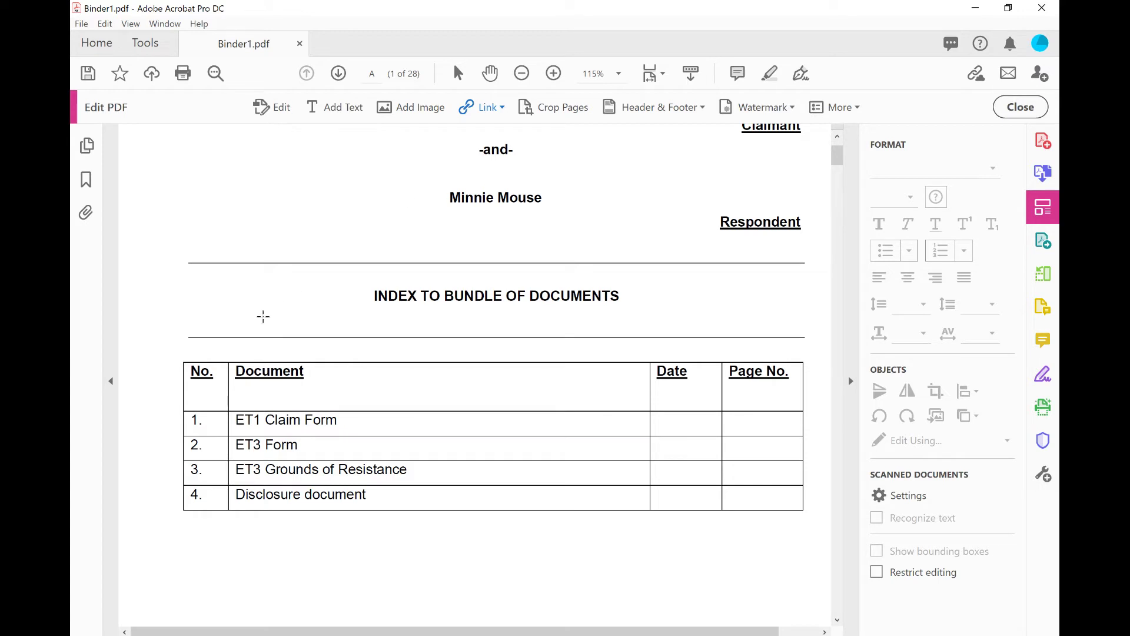
# - Draw a link over 'ET1 Claim Form' on the index targeting the Claim form page
pyautogui.moveTo(234, 413); pyautogui.dragTo(383, 434)
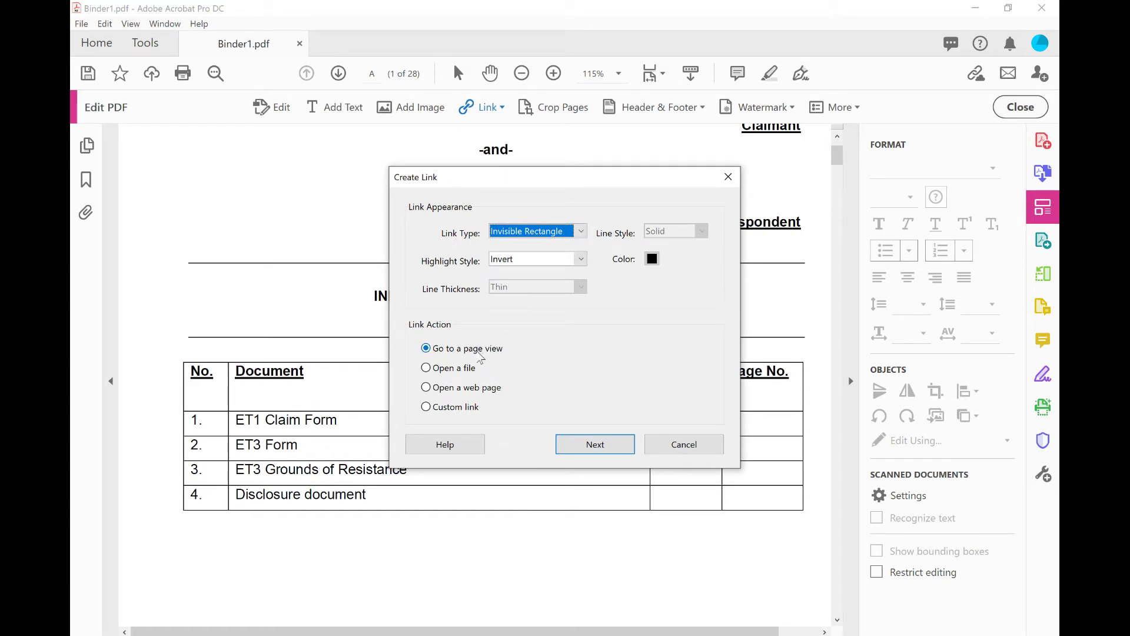
pyautogui.click(594, 442)
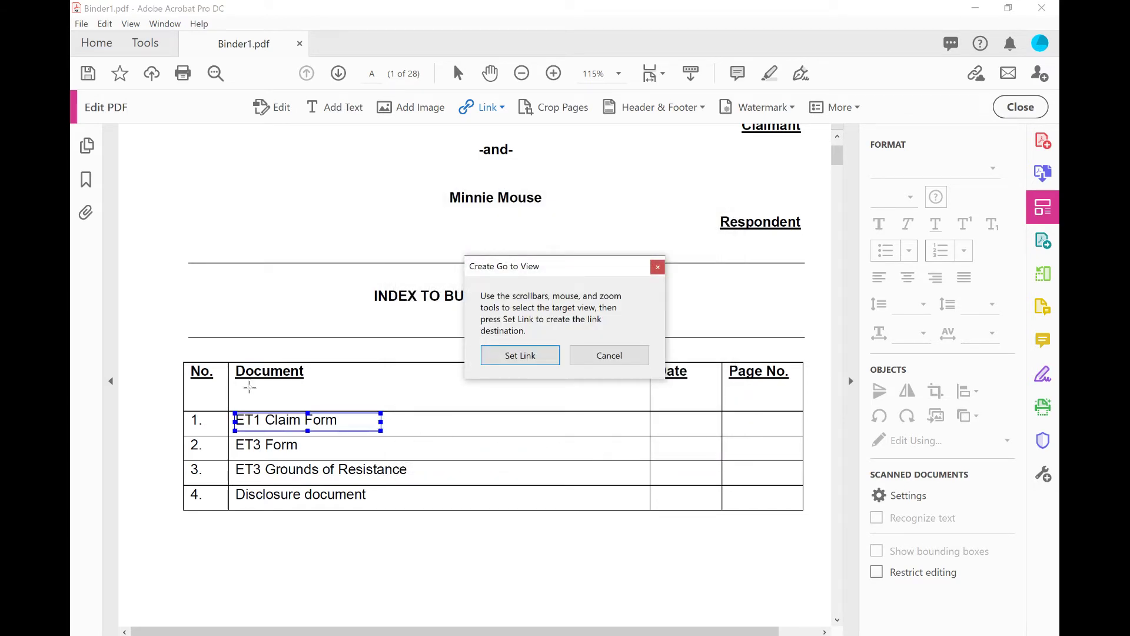
pyautogui.click(89, 152)
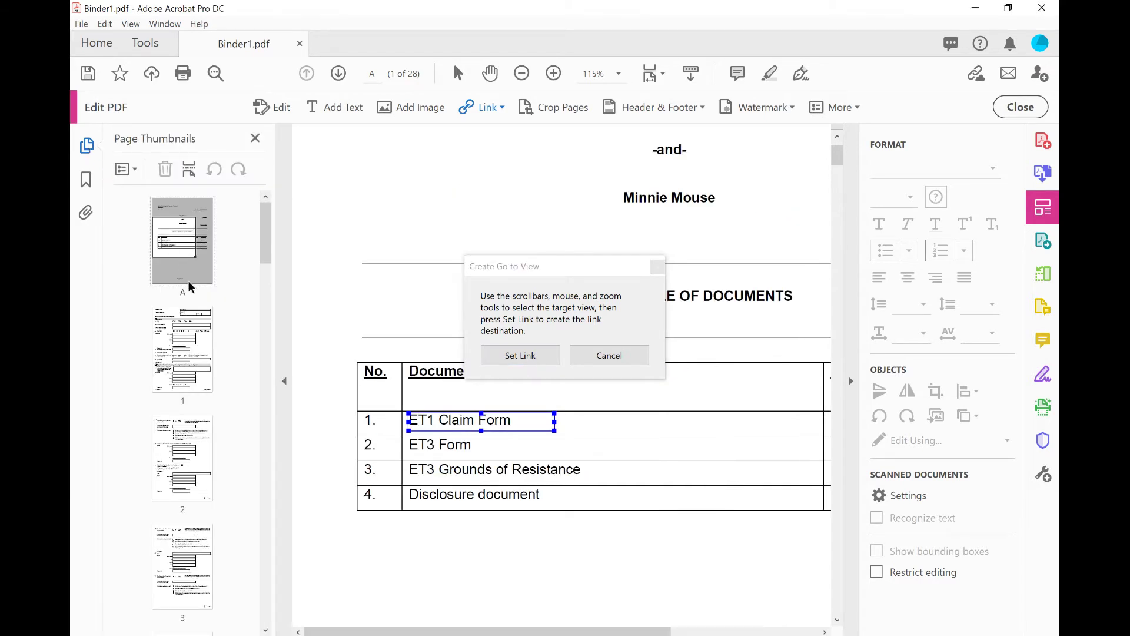
pyautogui.click(192, 357)
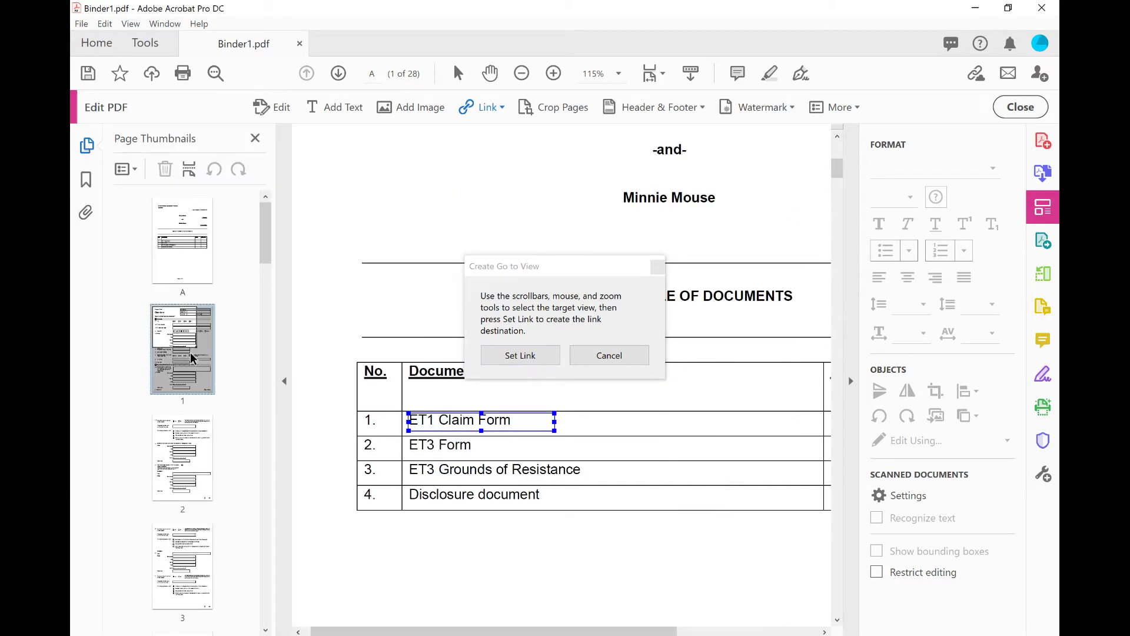
pyautogui.click(479, 212)
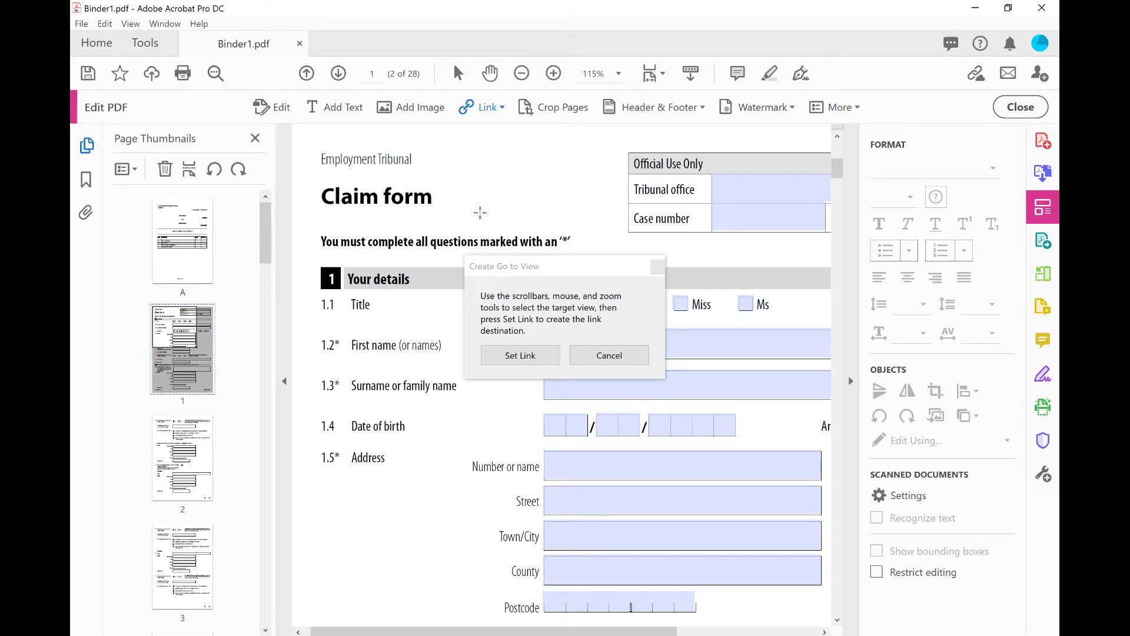
pyautogui.click(522, 356)
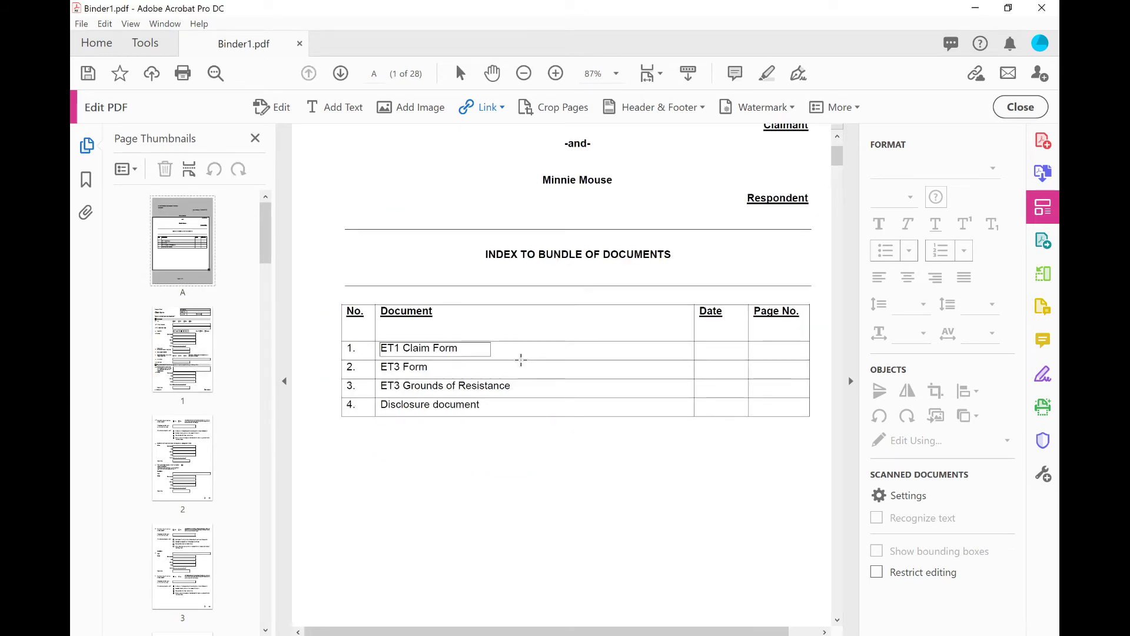
pyautogui.click(255, 137)
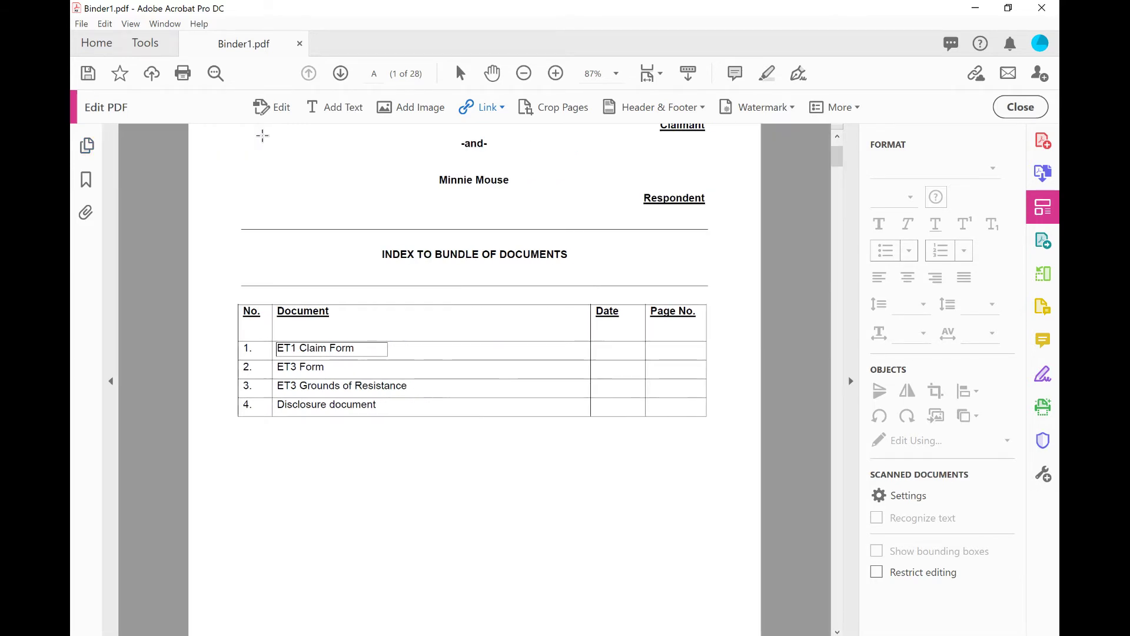
# - Test the ET1 Claim Form link, return to index page A, and reopen Edit PDF
pyautogui.click(1011, 110)
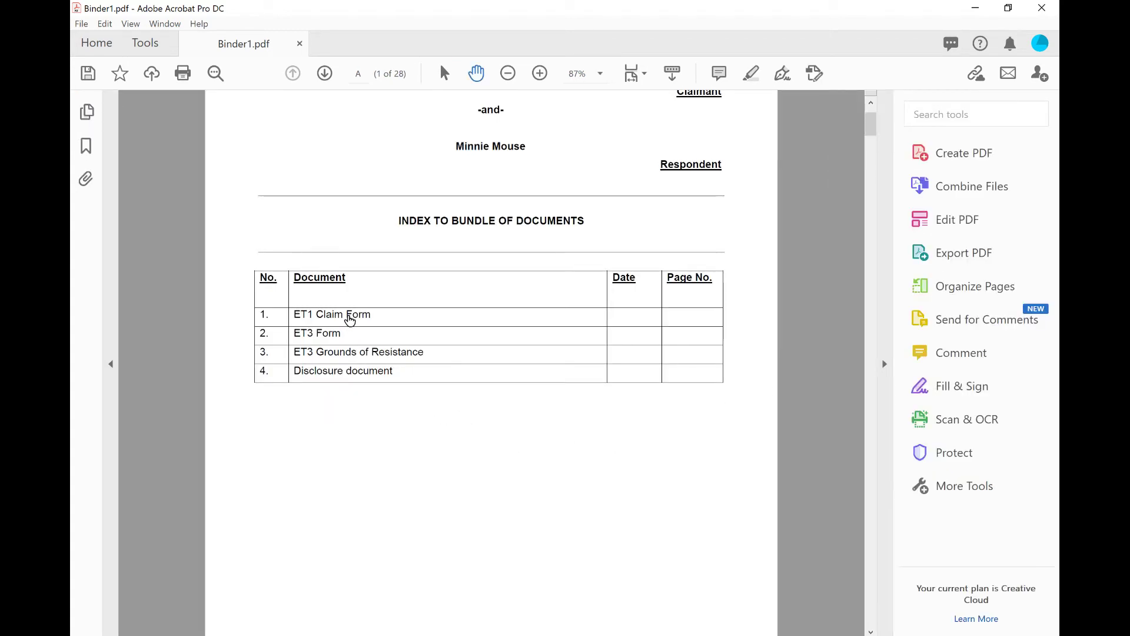
pyautogui.click(349, 318)
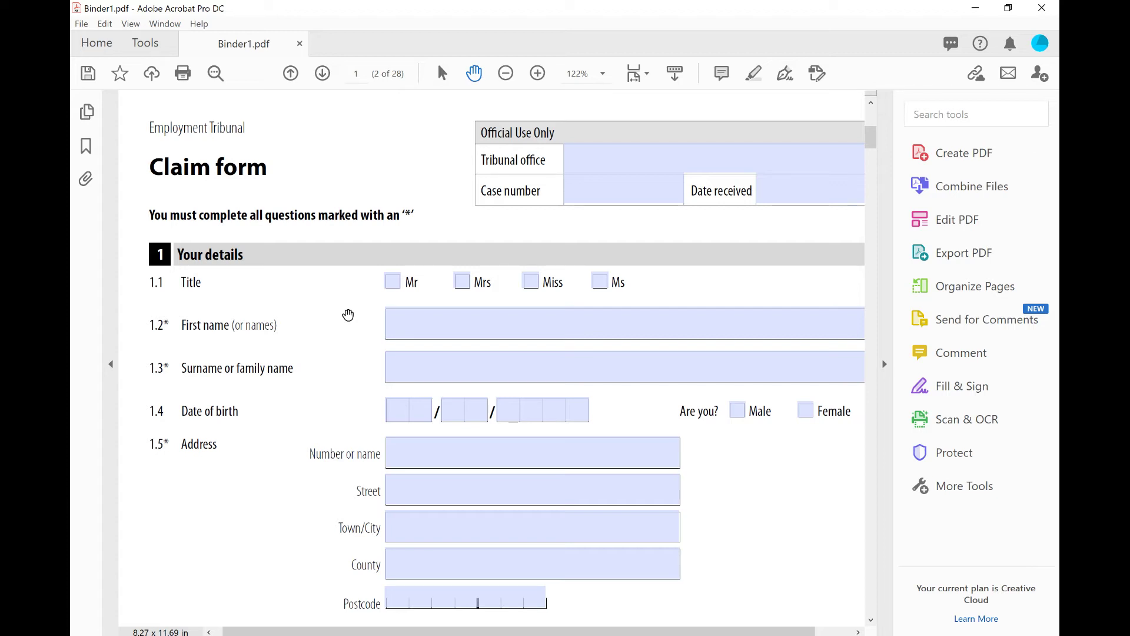
pyautogui.click(86, 113)
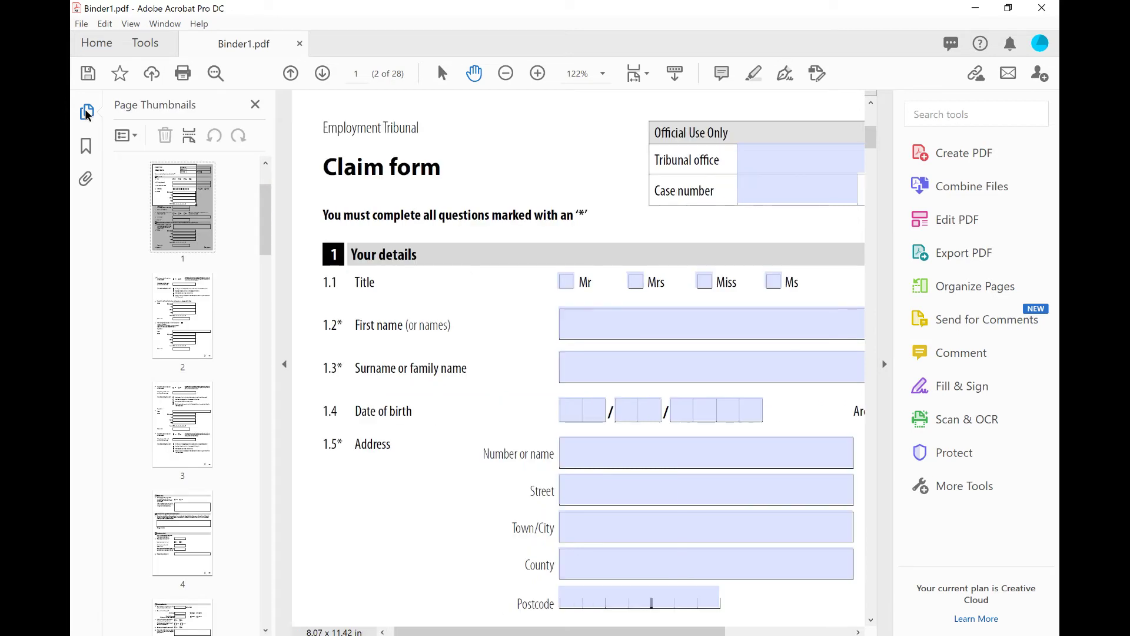
pyautogui.scroll(2, 194, 212)
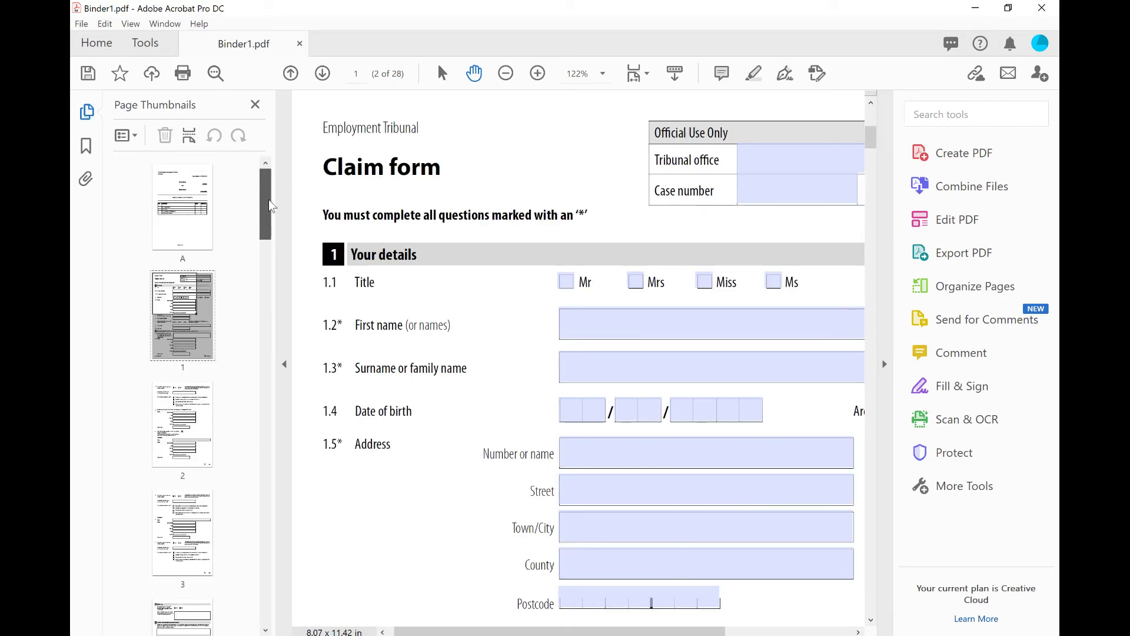
pyautogui.click(197, 213)
pyautogui.scroll(-5, 681, 377)
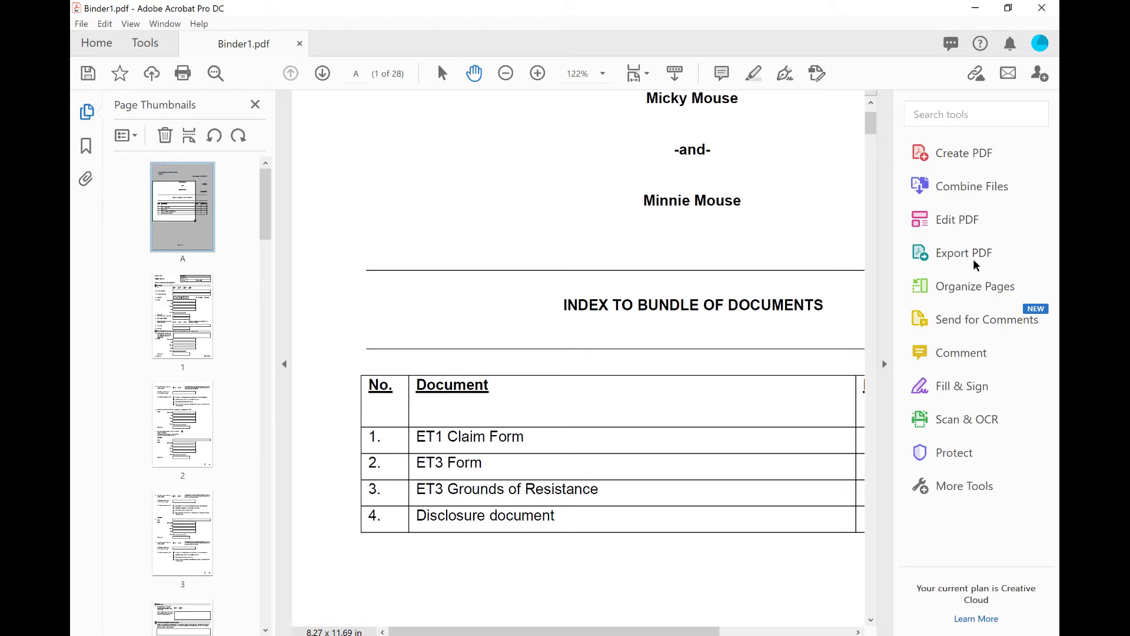
pyautogui.click(975, 219)
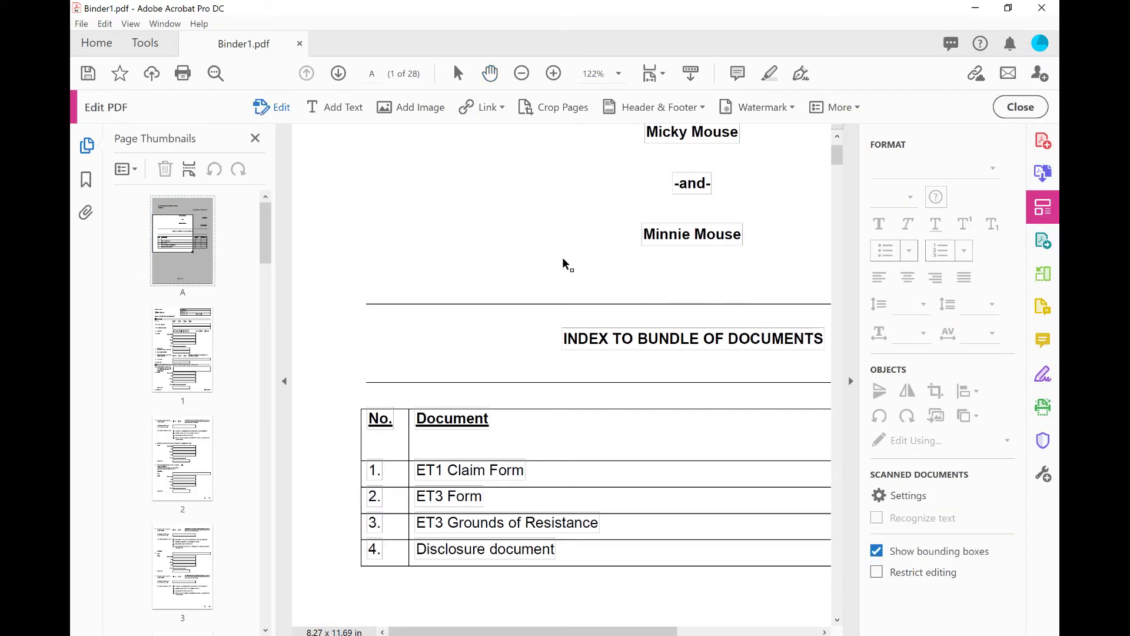
# - Draw a link over the 'ET3 Form' index entry that jumps to the Response form on page 16
pyautogui.click(484, 110)
pyautogui.click(503, 130)
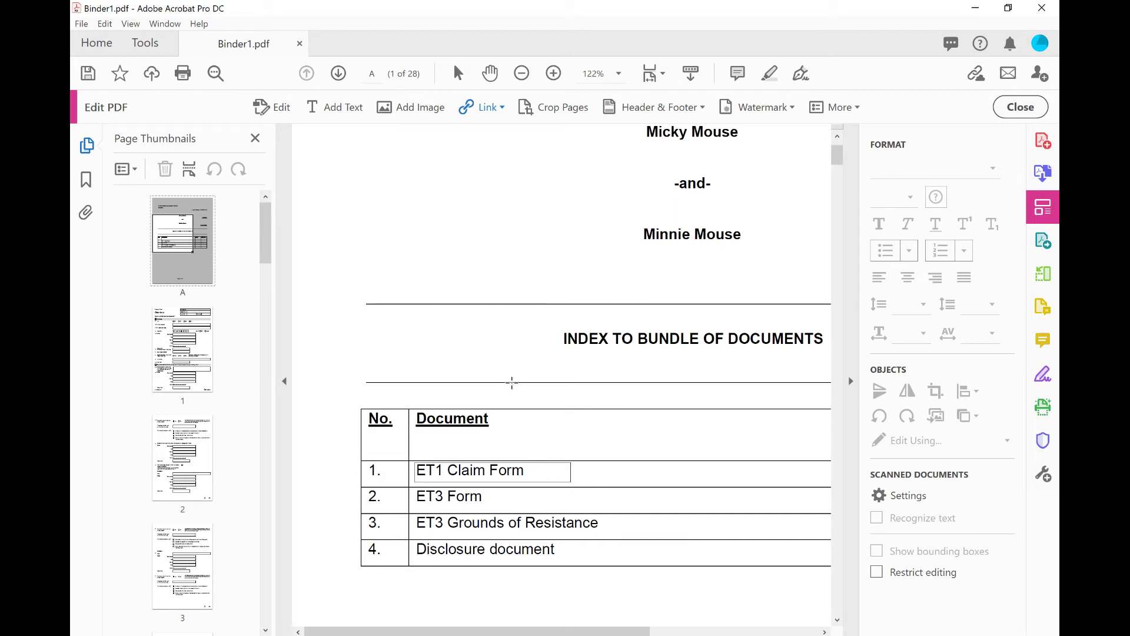
pyautogui.moveTo(416, 489); pyautogui.dragTo(507, 505)
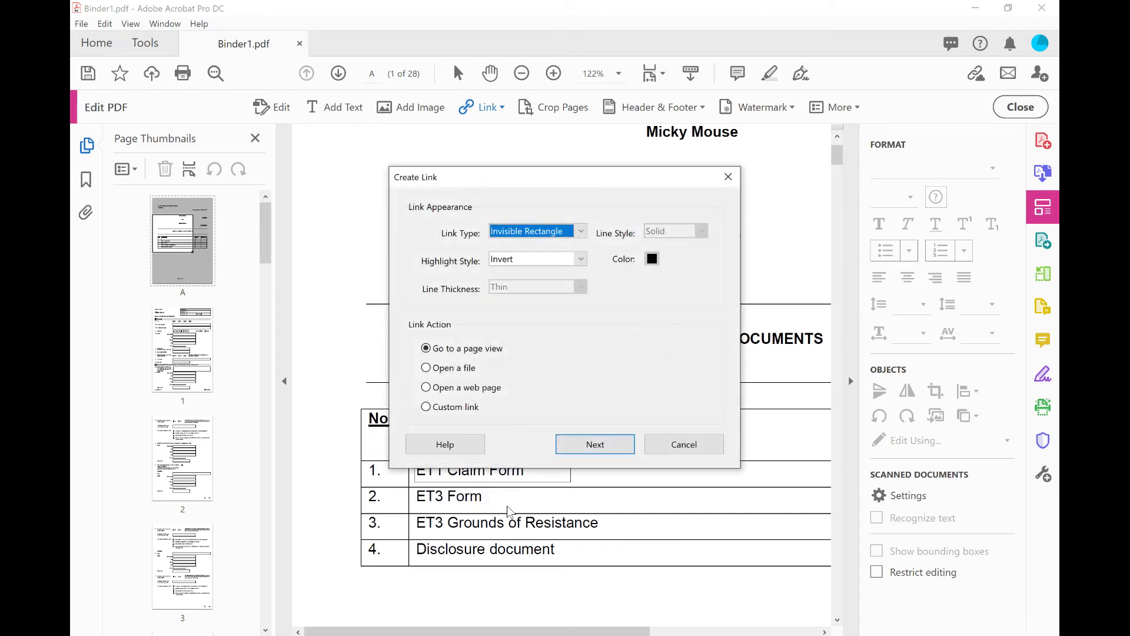
pyautogui.click(578, 445)
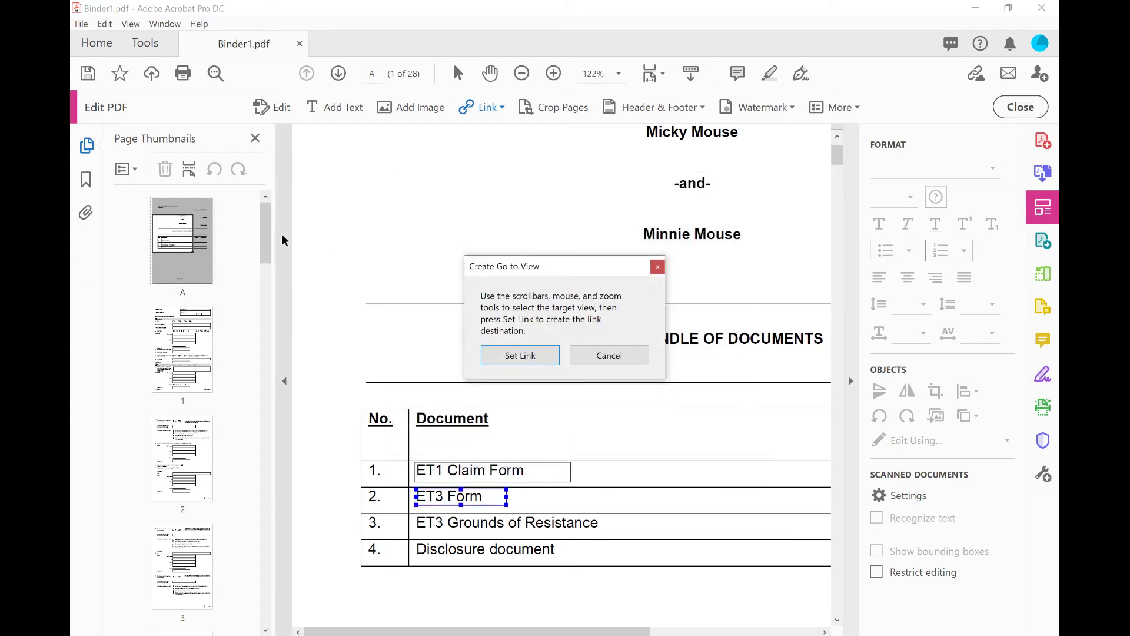
pyautogui.moveTo(266, 241); pyautogui.dragTo(246, 492)
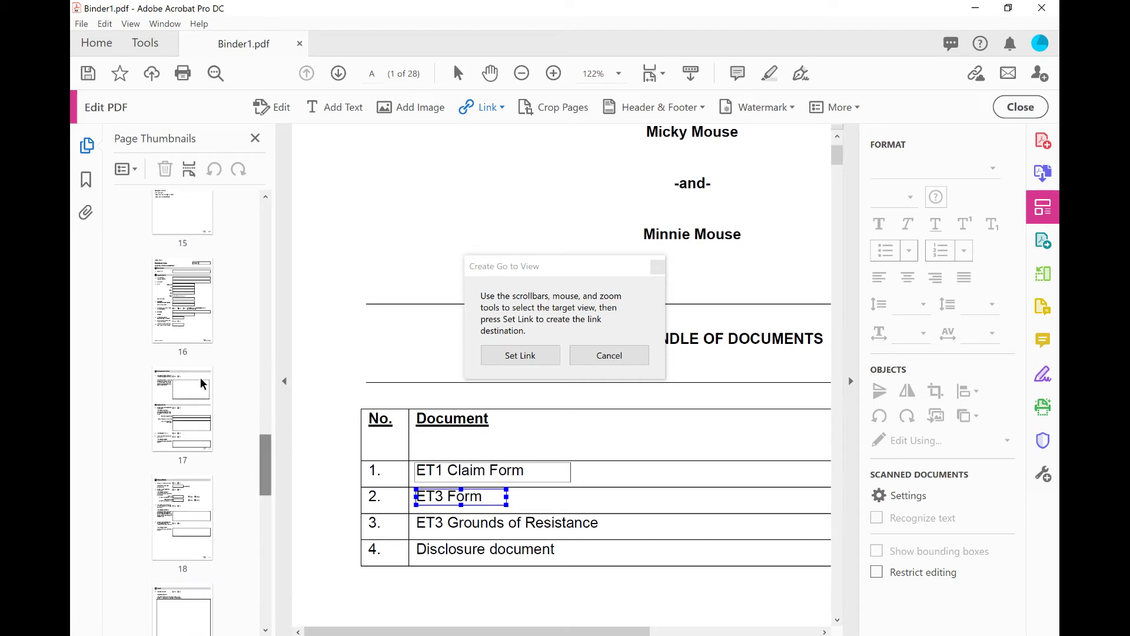
pyautogui.click(175, 275)
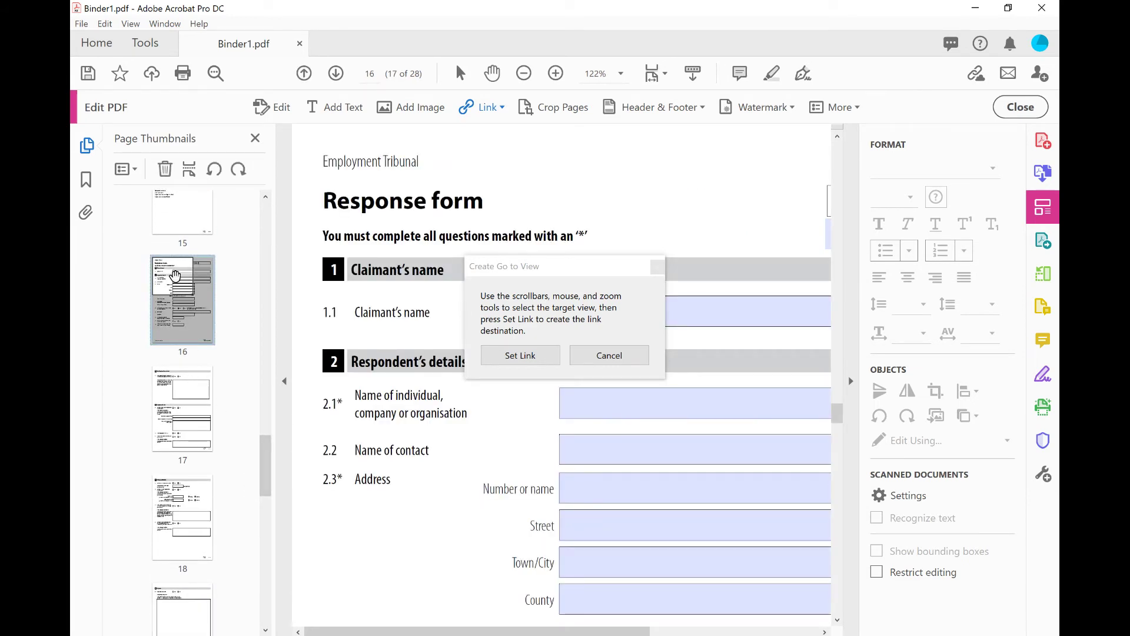
pyautogui.click(522, 357)
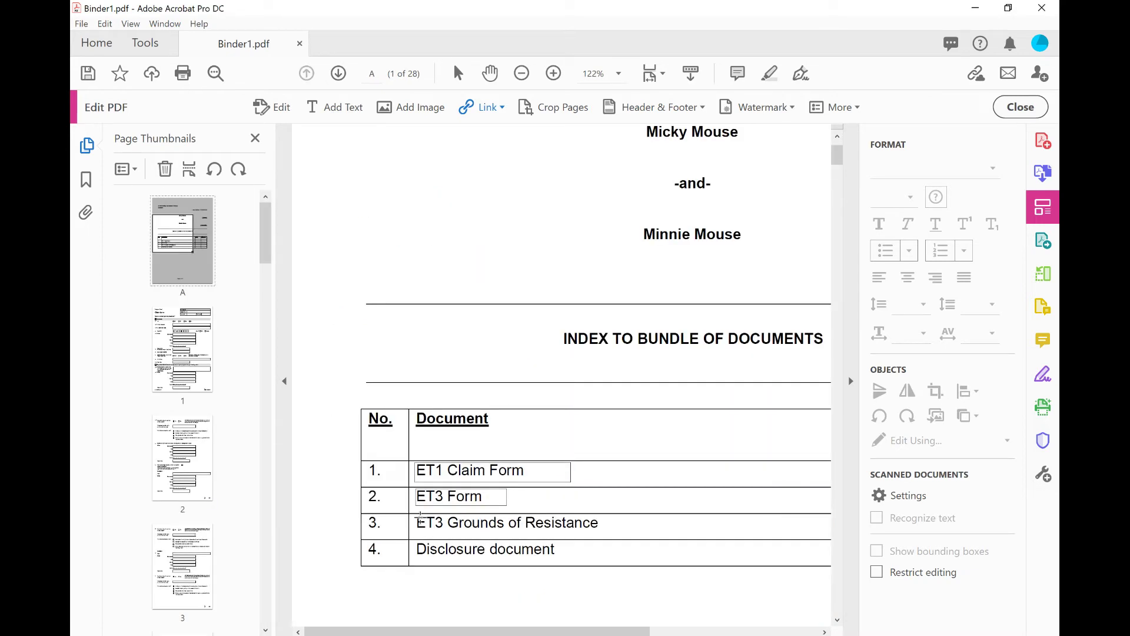
# - Link the 'ET3 Grounds of Resistance' index entry to page 23
pyautogui.moveTo(416, 519); pyautogui.dragTo(598, 531)
pyautogui.click(595, 444)
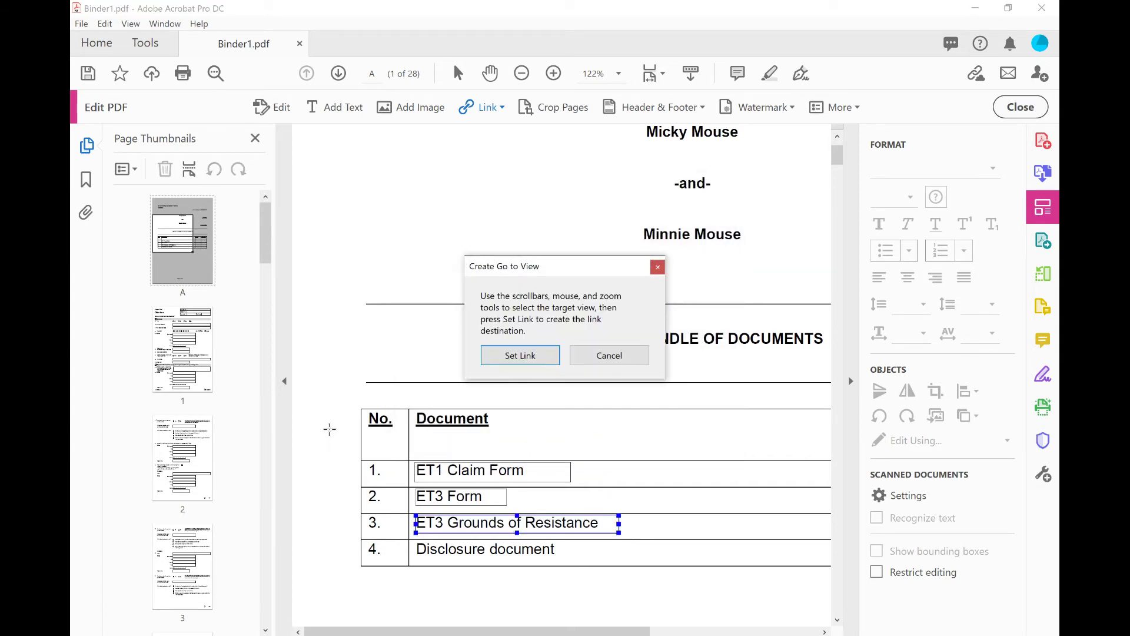
pyautogui.moveTo(266, 252); pyautogui.dragTo(245, 571)
pyautogui.click(184, 431)
pyautogui.click(518, 355)
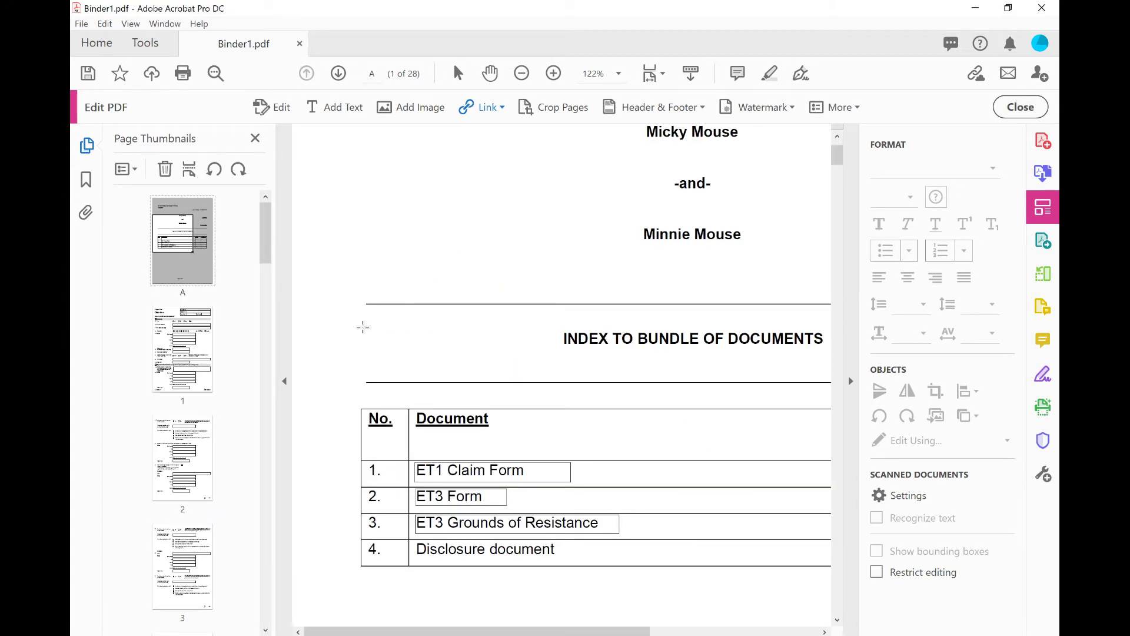
# - Link 'Disclosure document' to page 25, then close the thumbnails and exit Edit PDF
pyautogui.moveTo(416, 548); pyautogui.dragTo(582, 566)
pyautogui.click(594, 444)
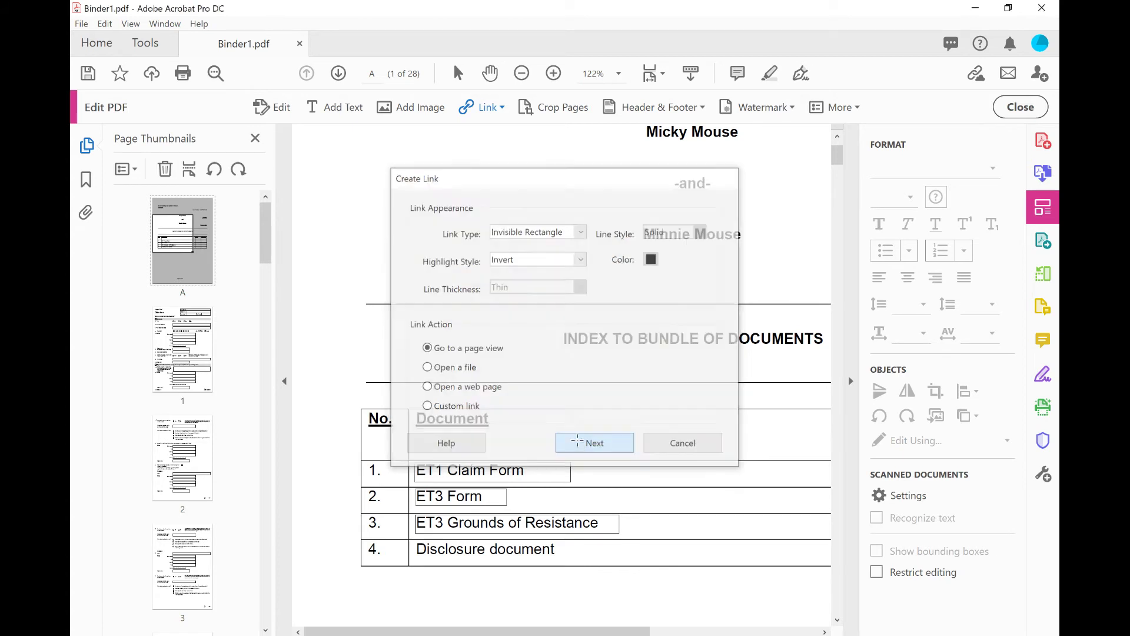
pyautogui.moveTo(266, 254); pyautogui.dragTo(268, 591)
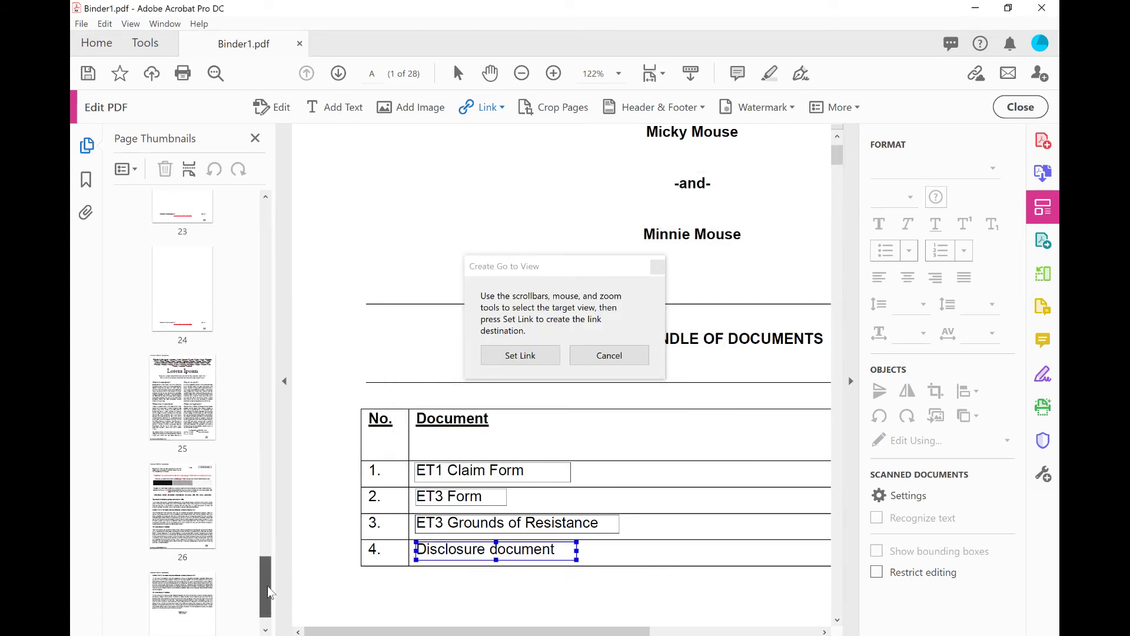
pyautogui.click(183, 386)
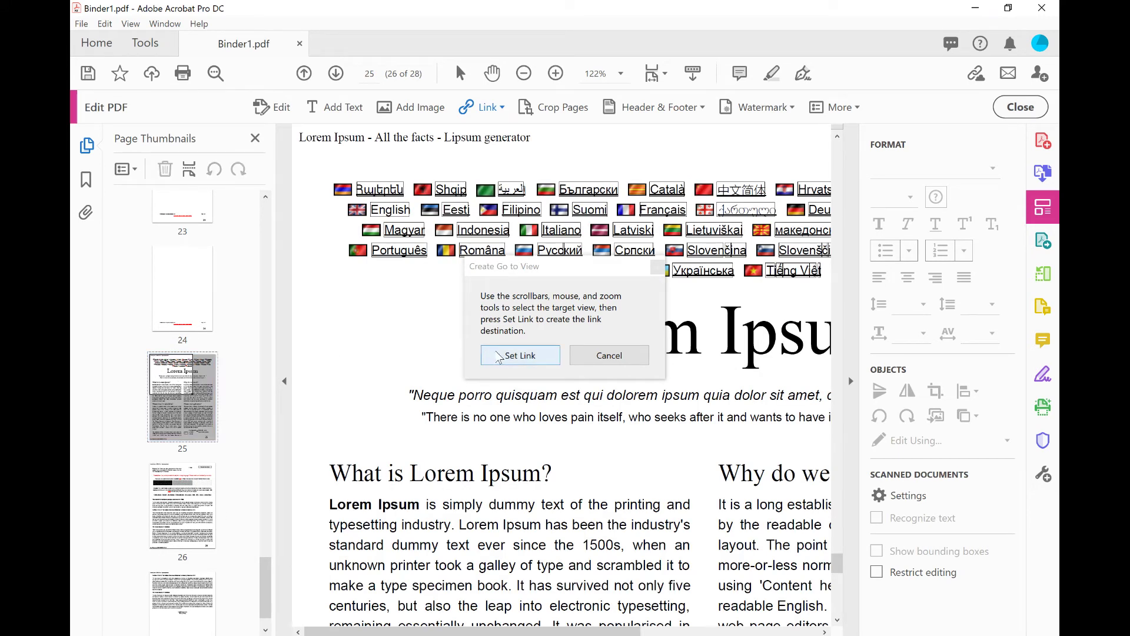
pyautogui.click(499, 357)
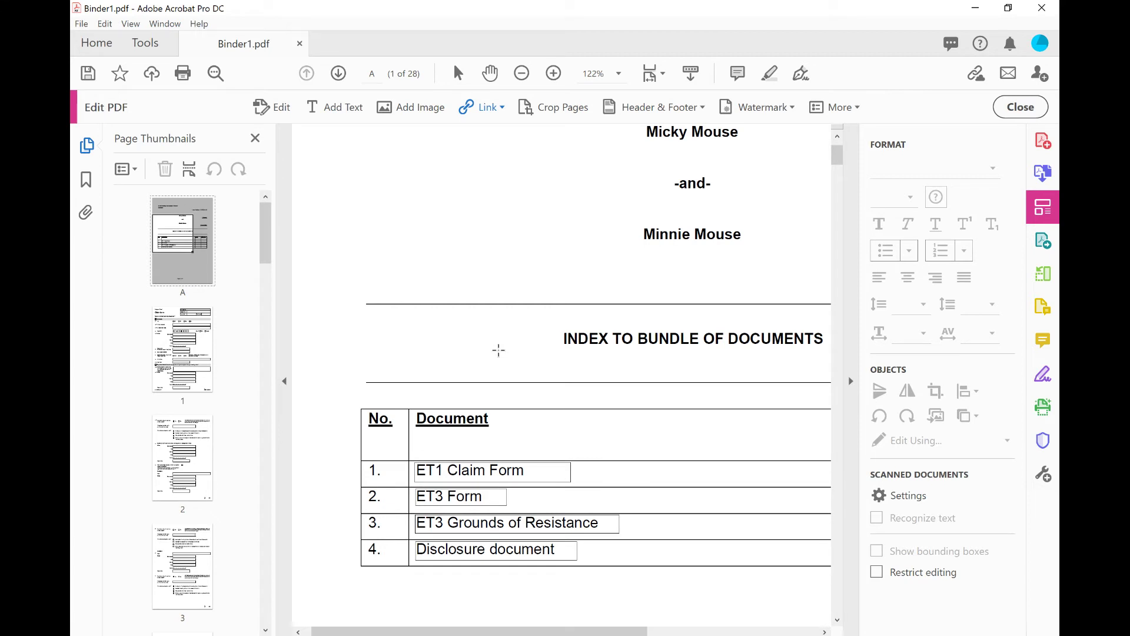
pyautogui.click(256, 139)
pyautogui.click(1021, 107)
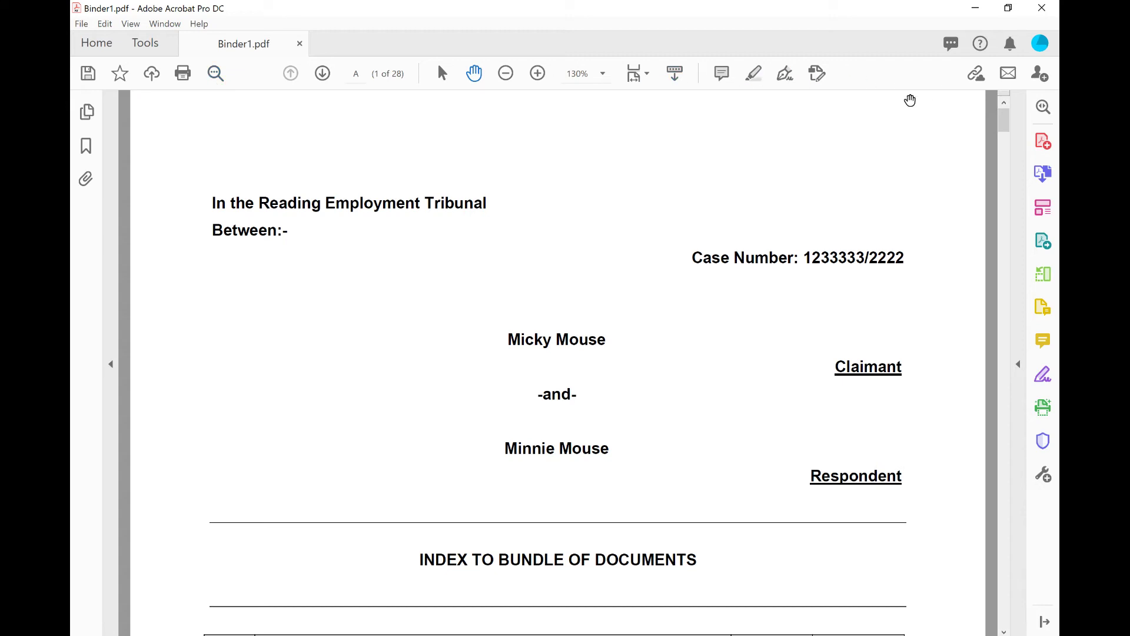
pyautogui.click(1019, 366)
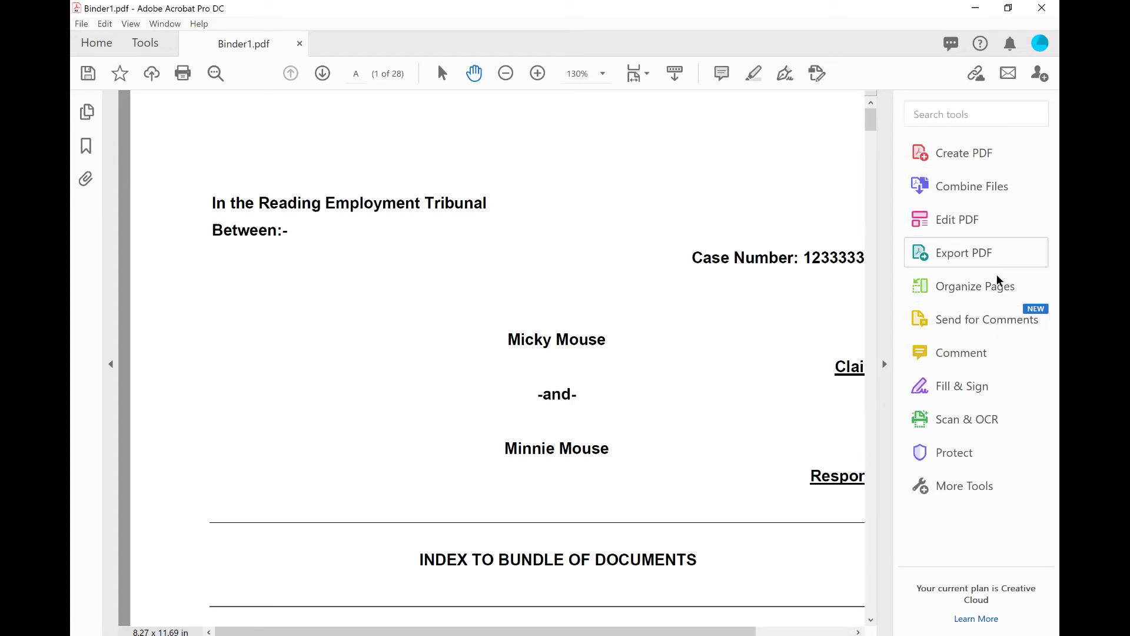
# - Run Scan & OCR's Recognize Text In This File across all pages of Binder1.pdf
pyautogui.click(966, 419)
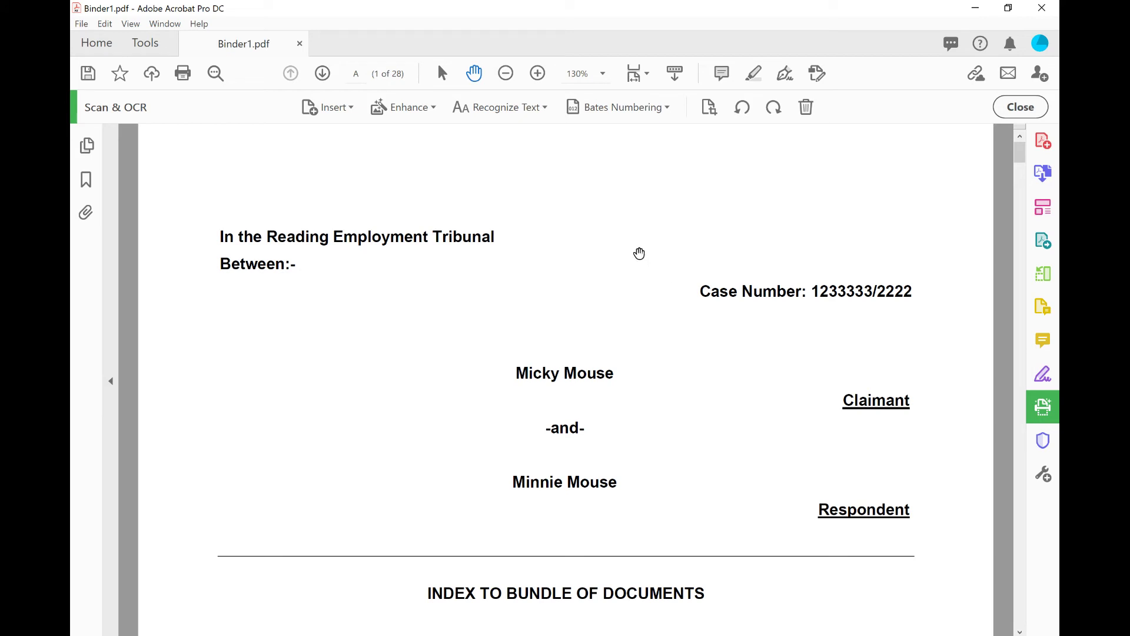
pyautogui.click(528, 112)
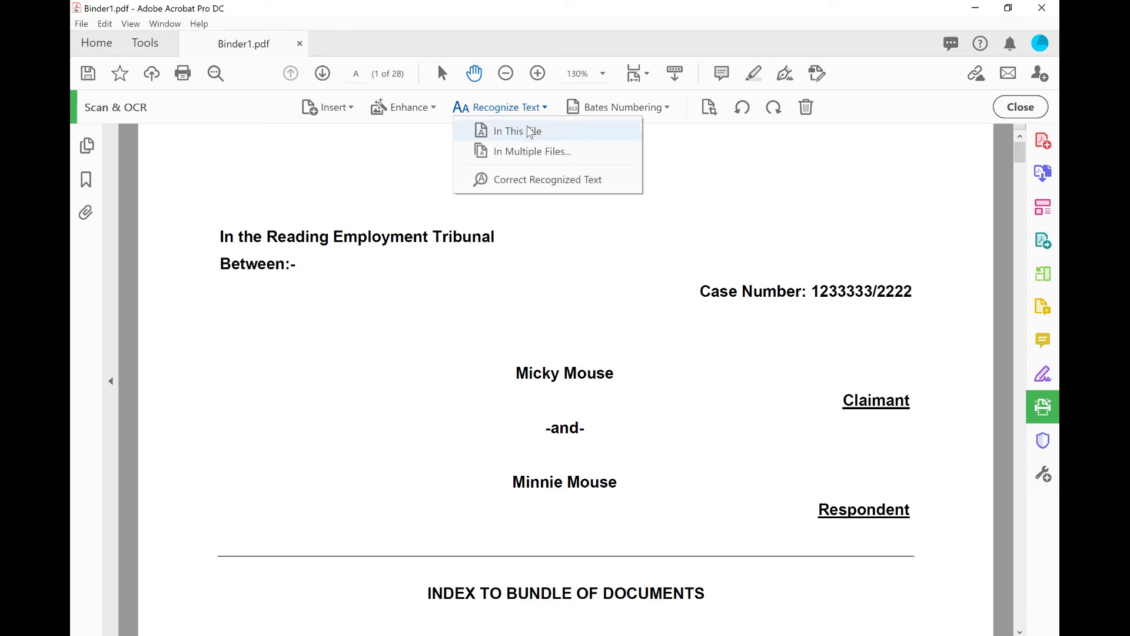
pyautogui.click(529, 132)
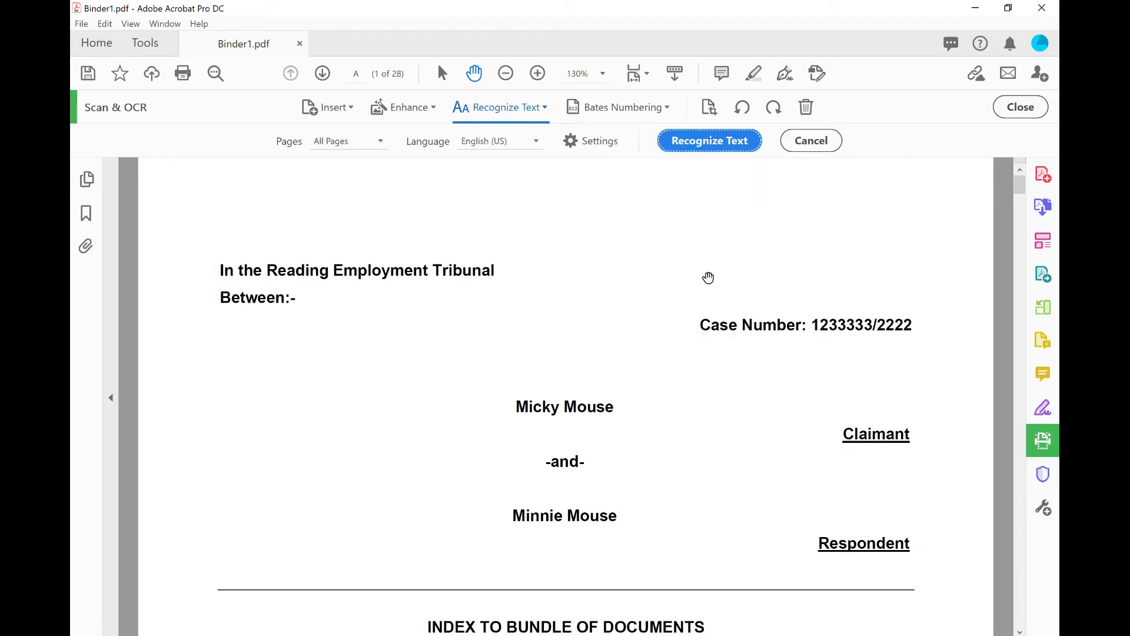
pyautogui.click(706, 142)
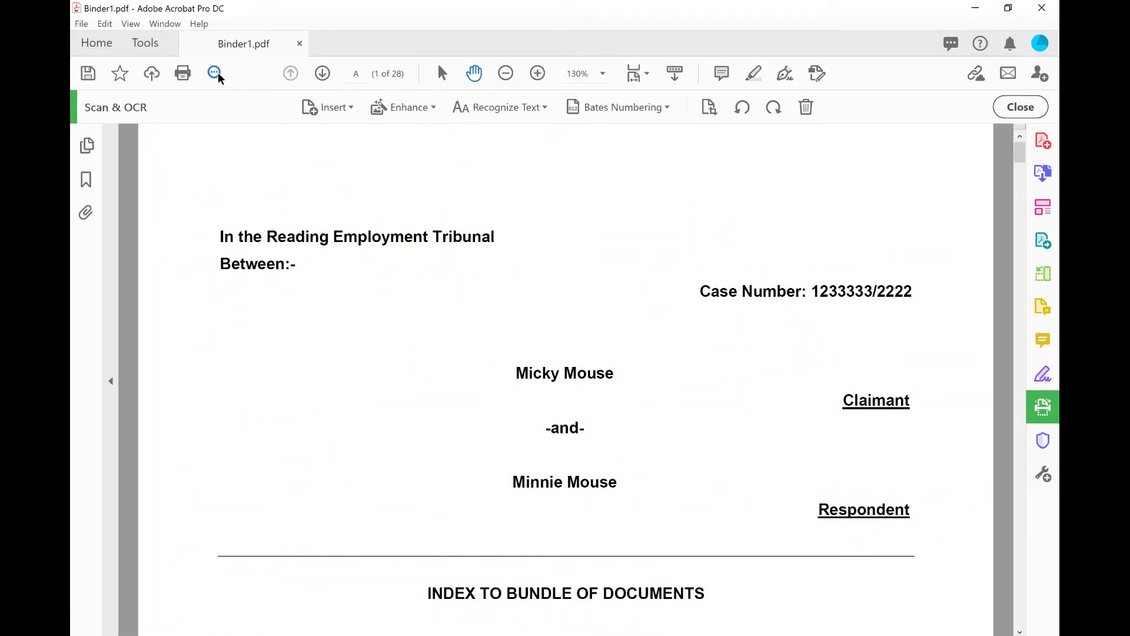
pyautogui.click(215, 73)
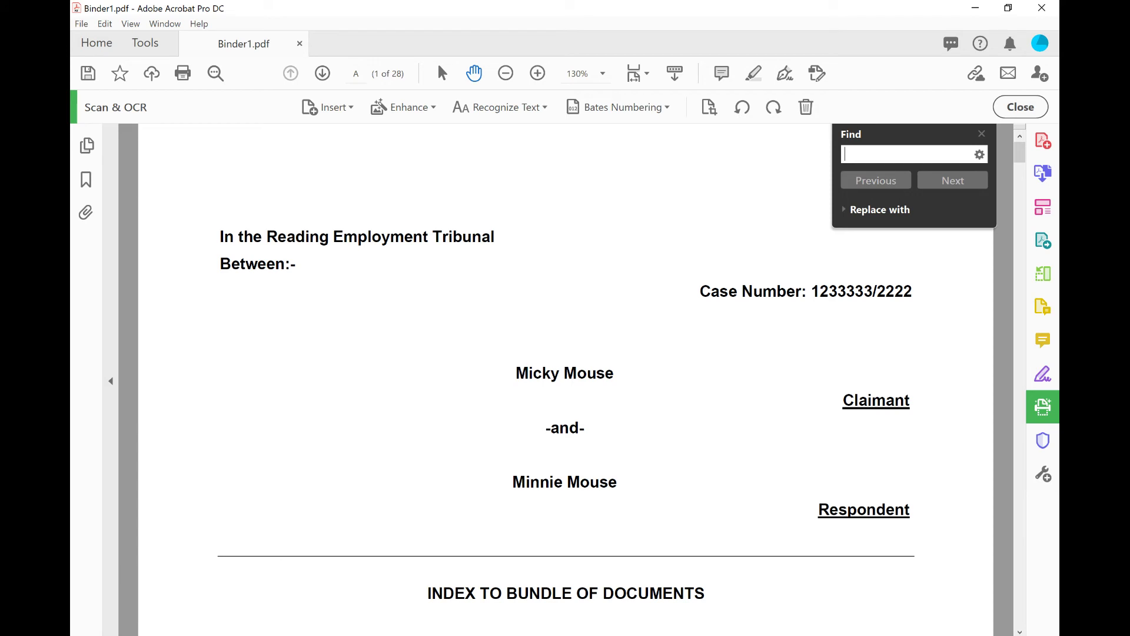
# - Search for 'pain' and step through its matches in the Rackham translation on page 26
pyautogui.write('pain')
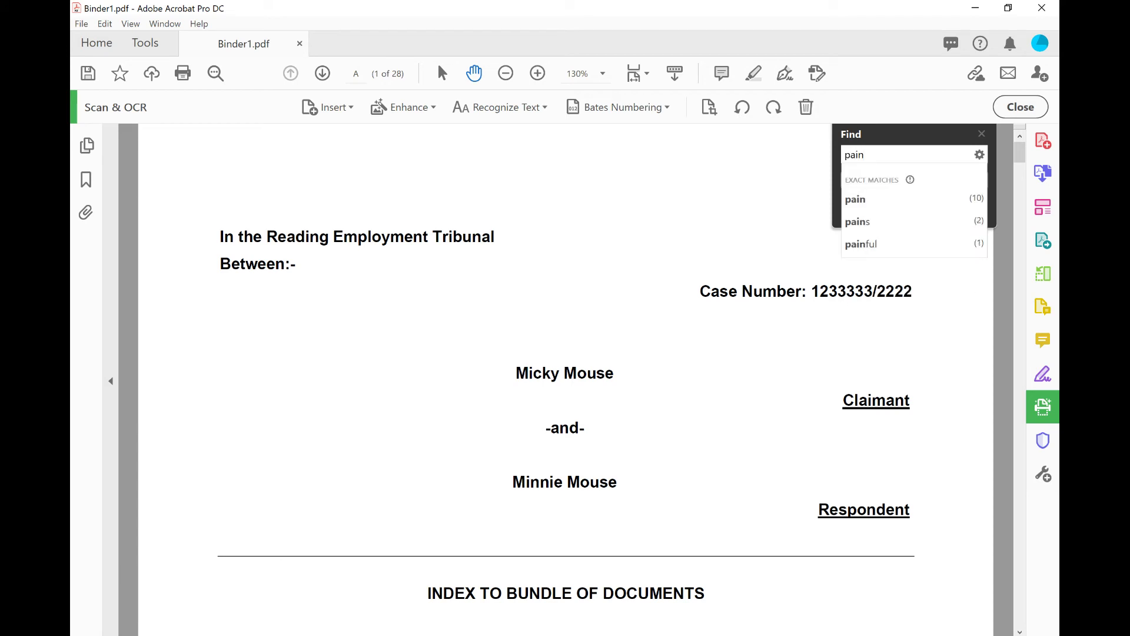
pyautogui.press('Return')
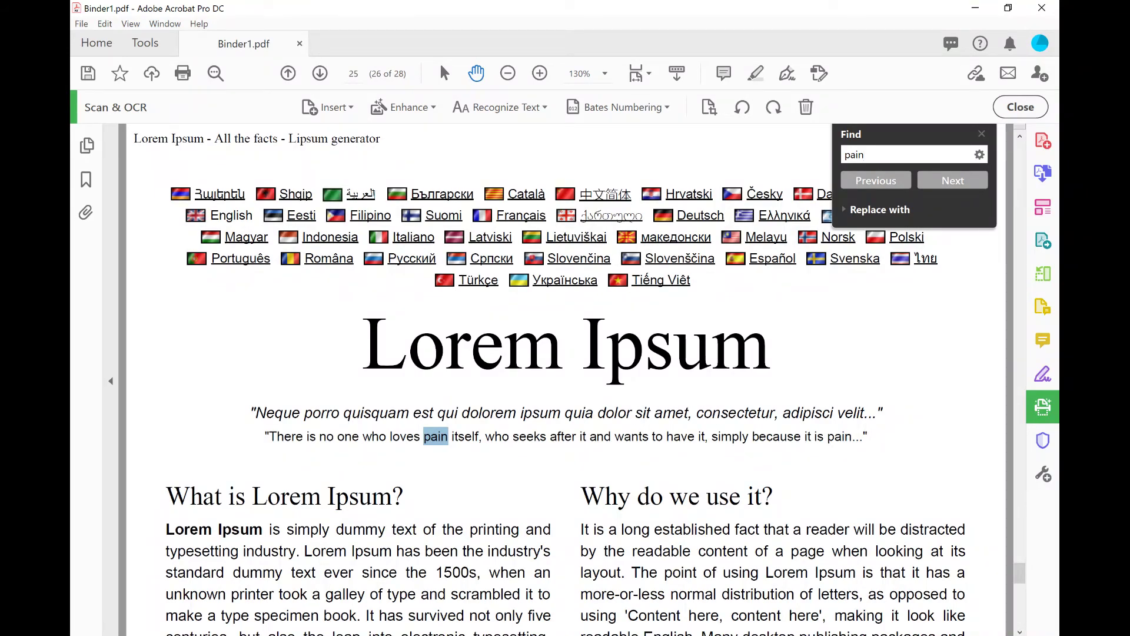
pyautogui.click(944, 186)
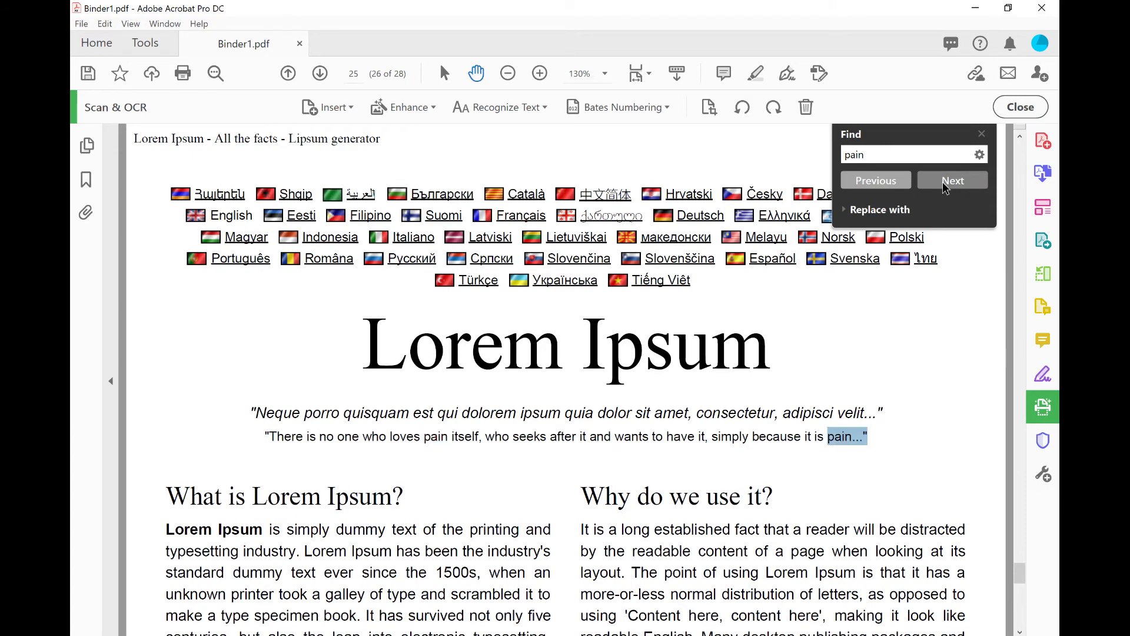
pyautogui.click(944, 185)
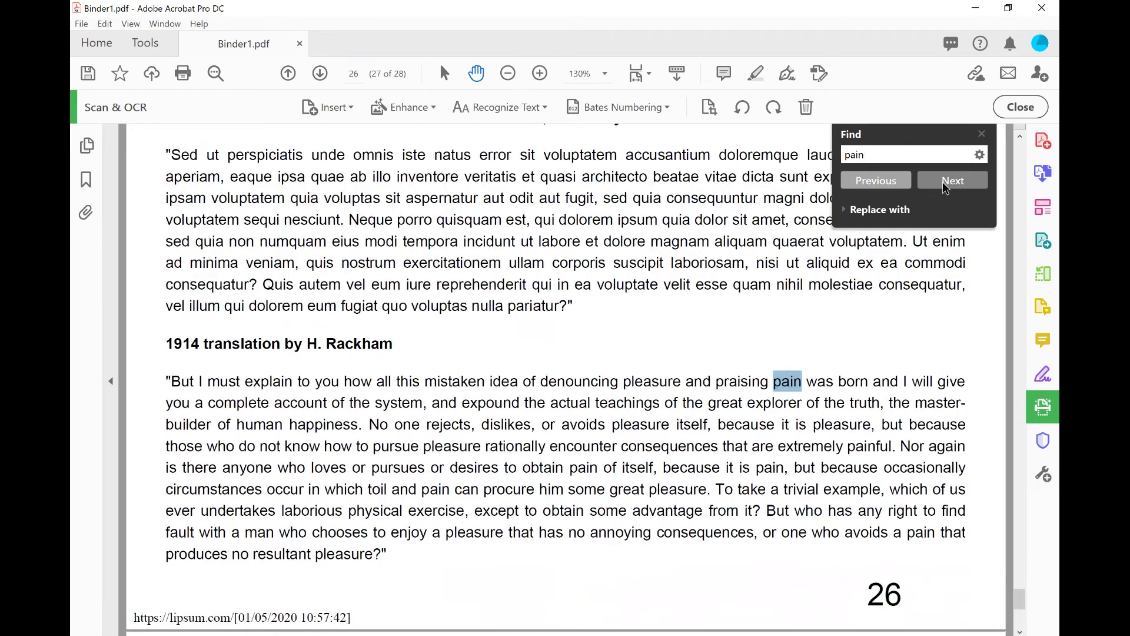
pyautogui.click(942, 182)
pyautogui.click(942, 181)
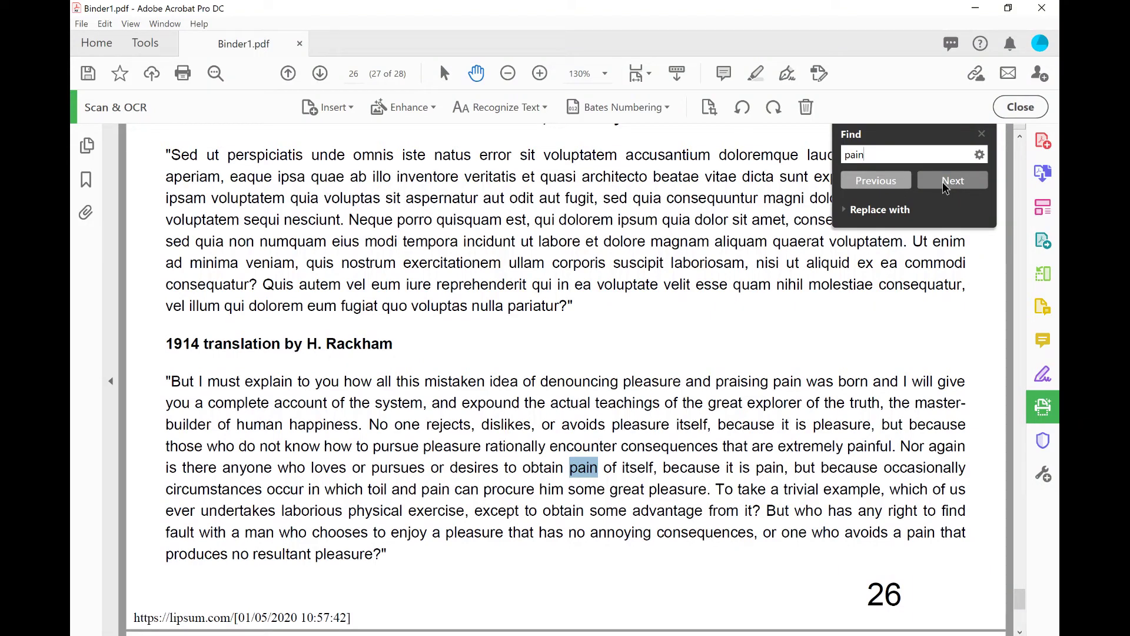
pyautogui.click(942, 182)
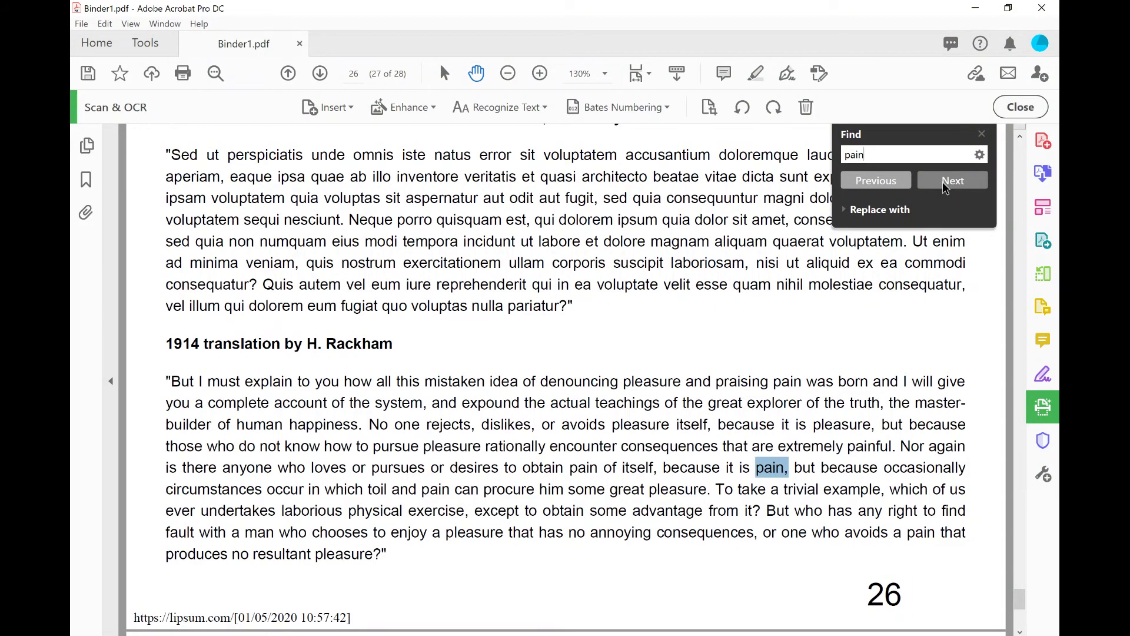
pyautogui.click(942, 181)
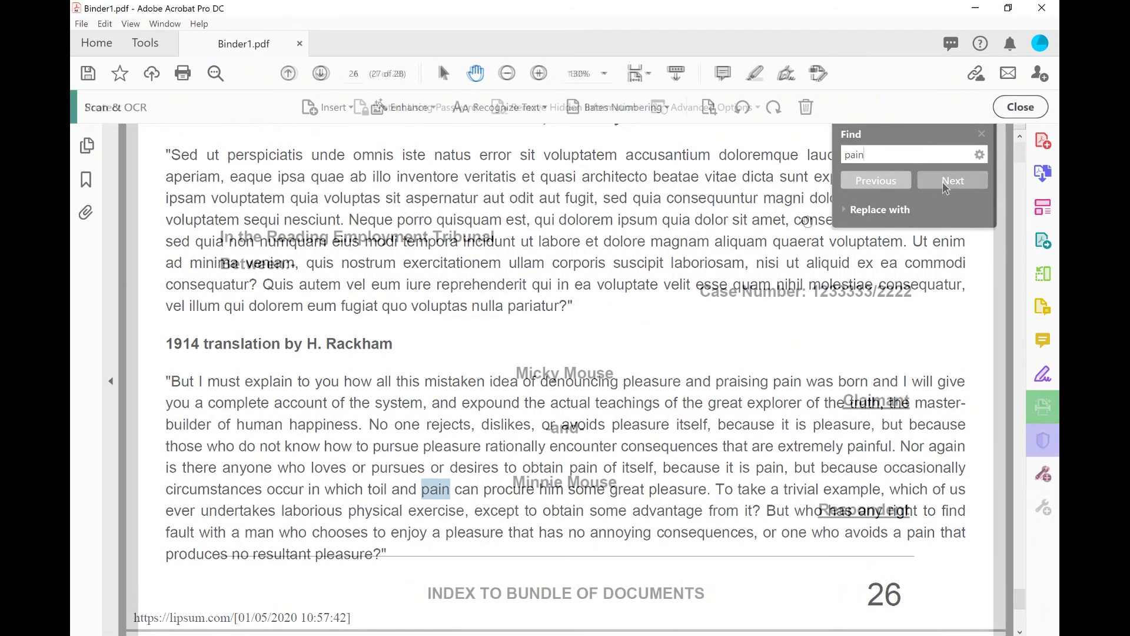
pyautogui.click(941, 182)
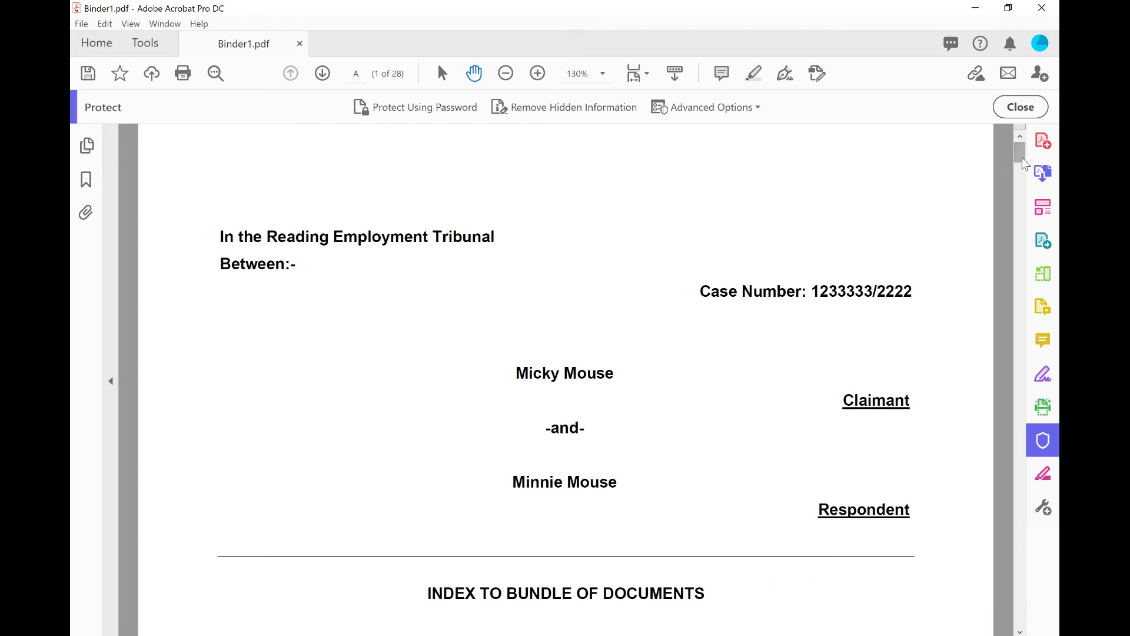
# - Scroll down to the final paragraph at the end of page 28
pyautogui.moveTo(1022, 154); pyautogui.dragTo(1020, 597)
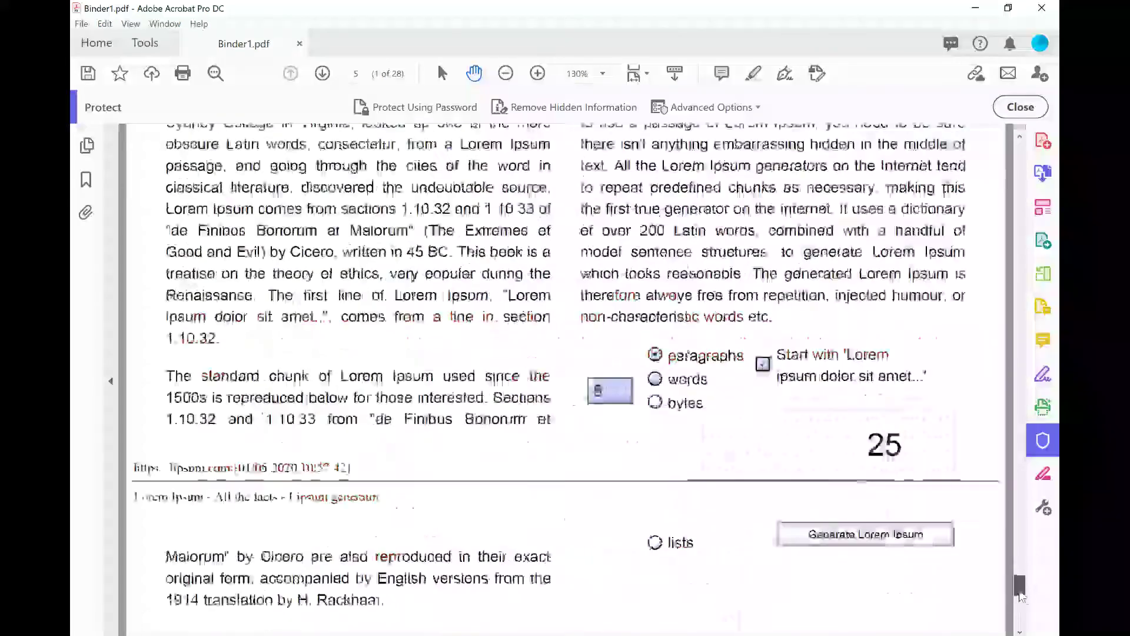
pyautogui.scroll(-10, 759, 502)
pyautogui.scroll(-10, 759, 502)
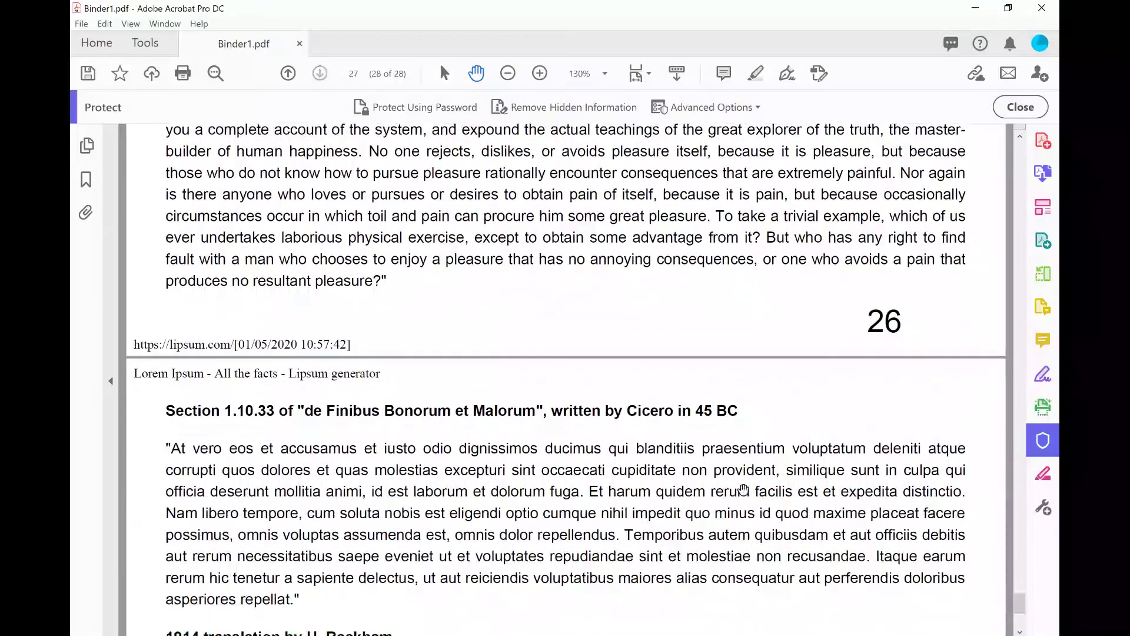
pyautogui.scroll(-1, 743, 490)
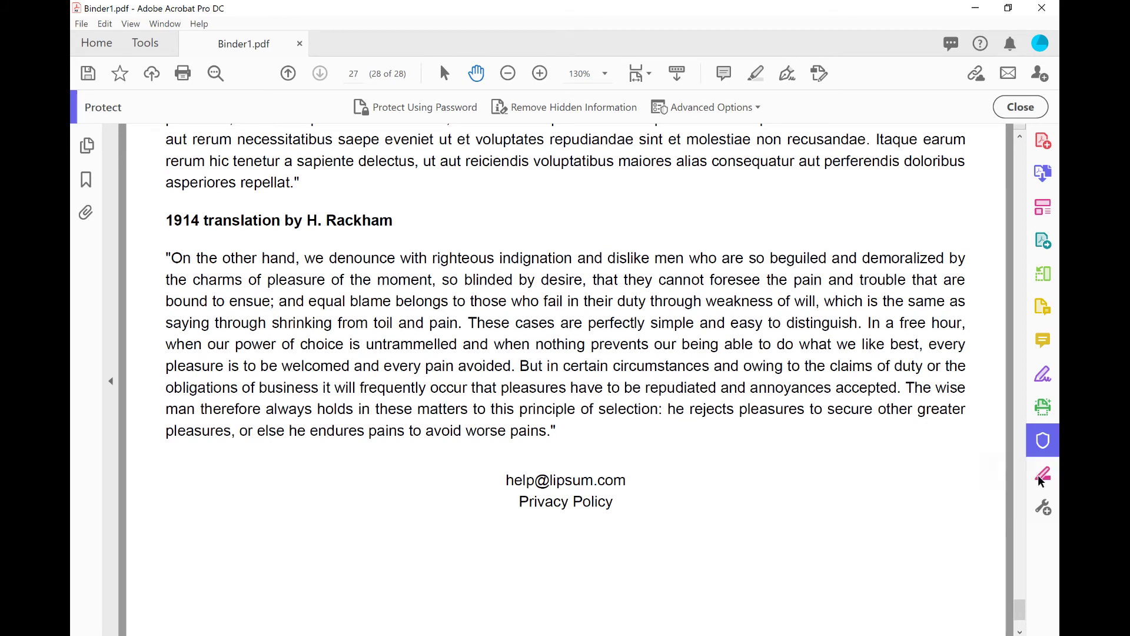
pyautogui.click(1040, 481)
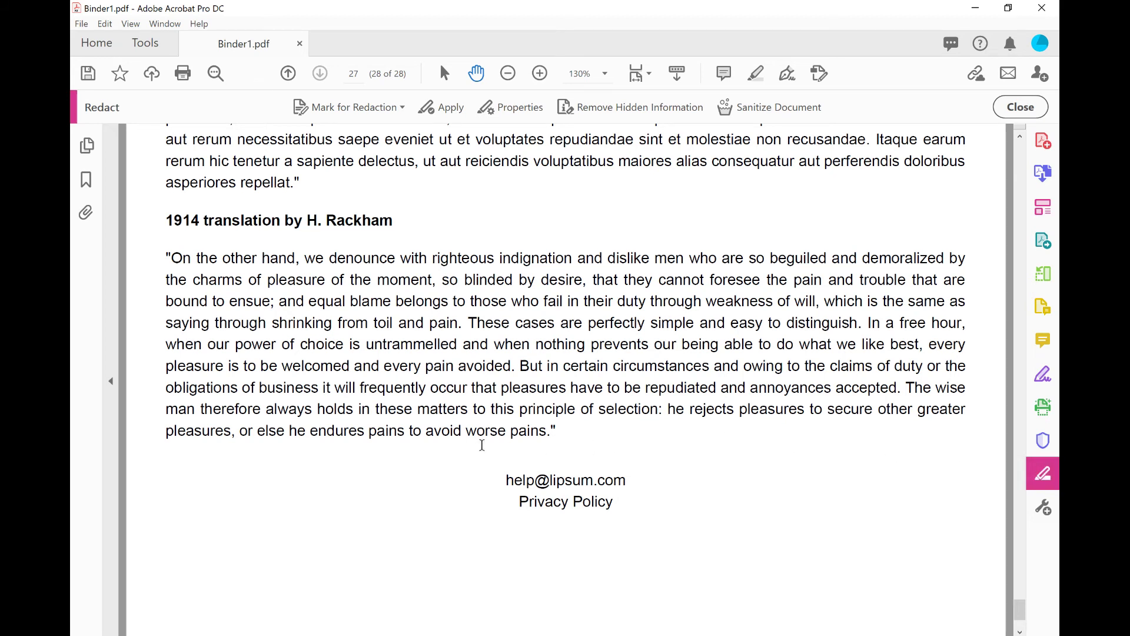
# - Mark 'or else he endures pains to avoid worse pains' for redaction using Text & Images
pyautogui.click(369, 112)
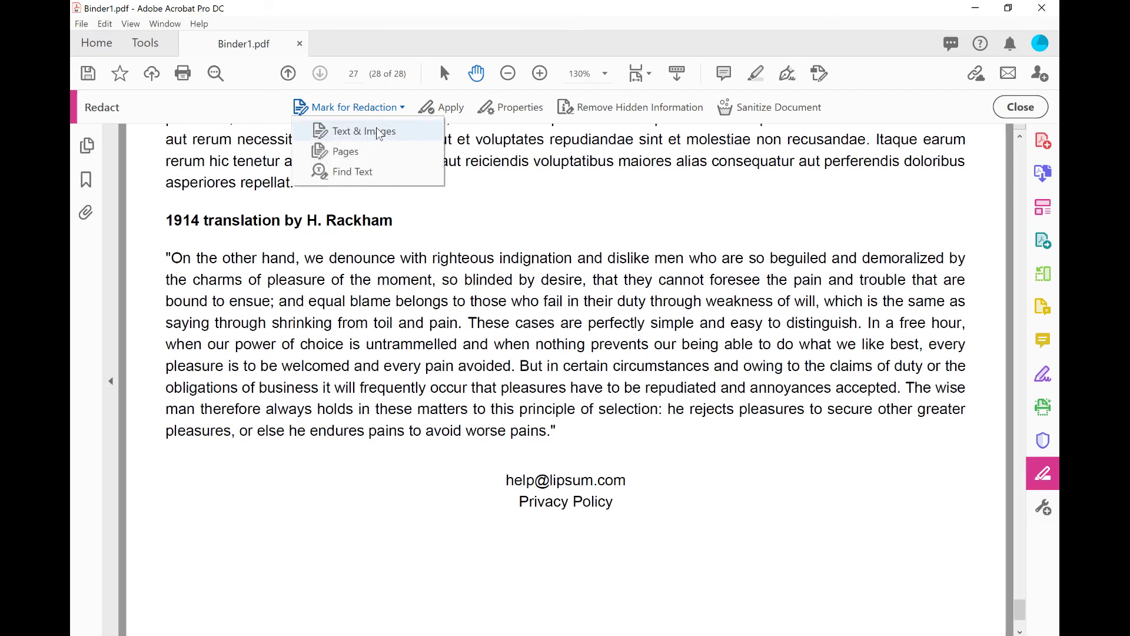
pyautogui.click(372, 136)
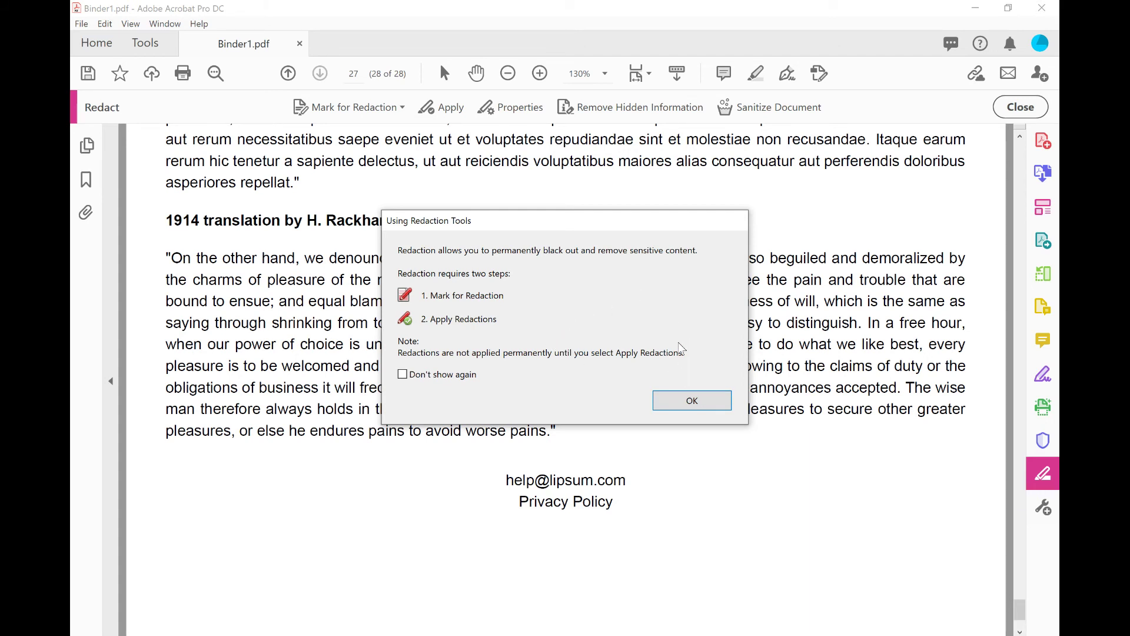
pyautogui.click(702, 398)
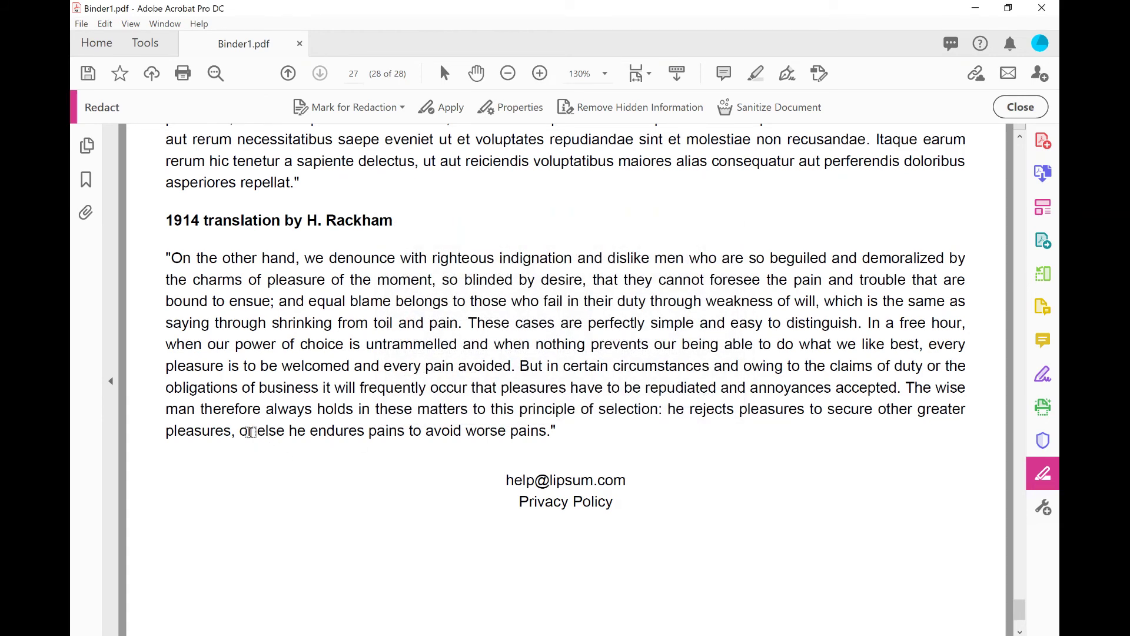
pyautogui.moveTo(239, 430); pyautogui.dragTo(533, 429)
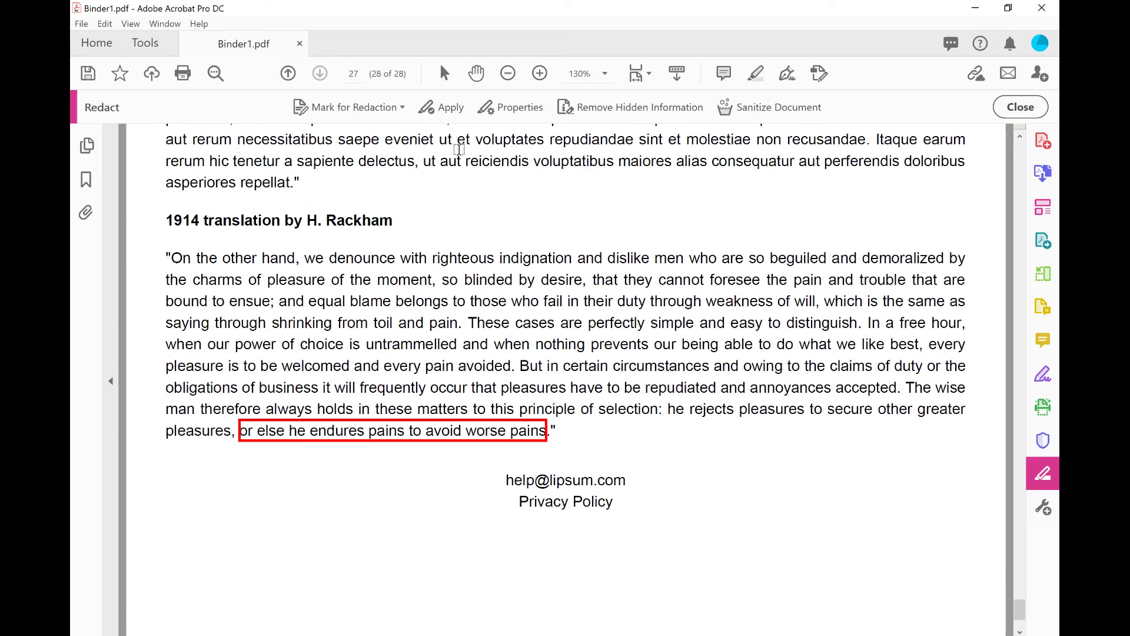
pyautogui.click(446, 113)
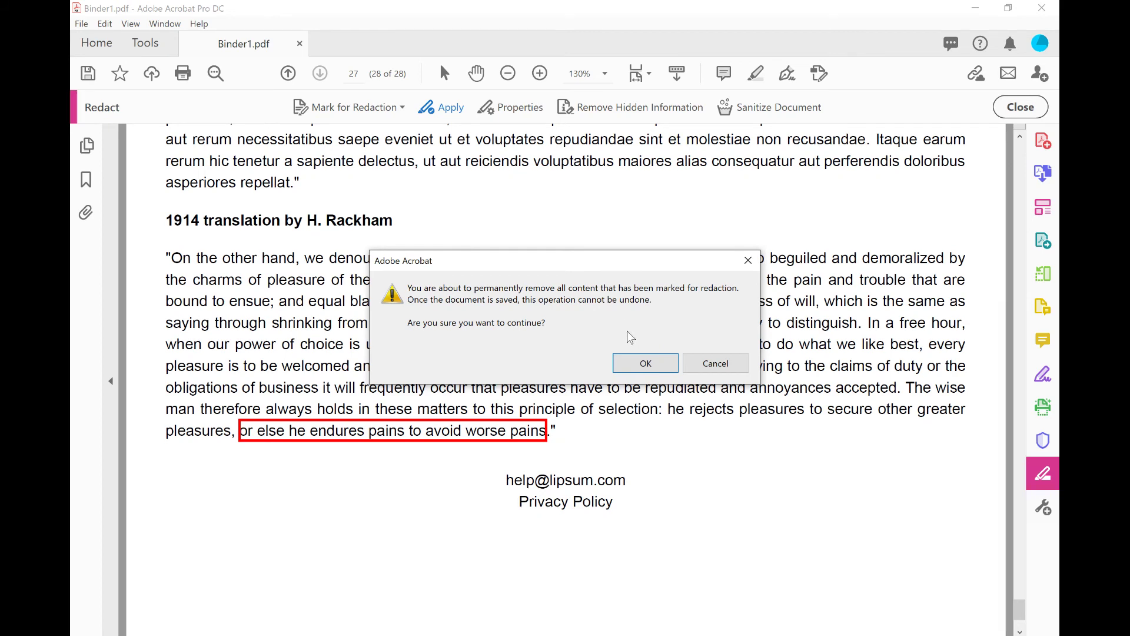
# - Apply the redaction and confirm the hidden-information prompt, producing Binder1_Redacted.pdf
pyautogui.click(638, 364)
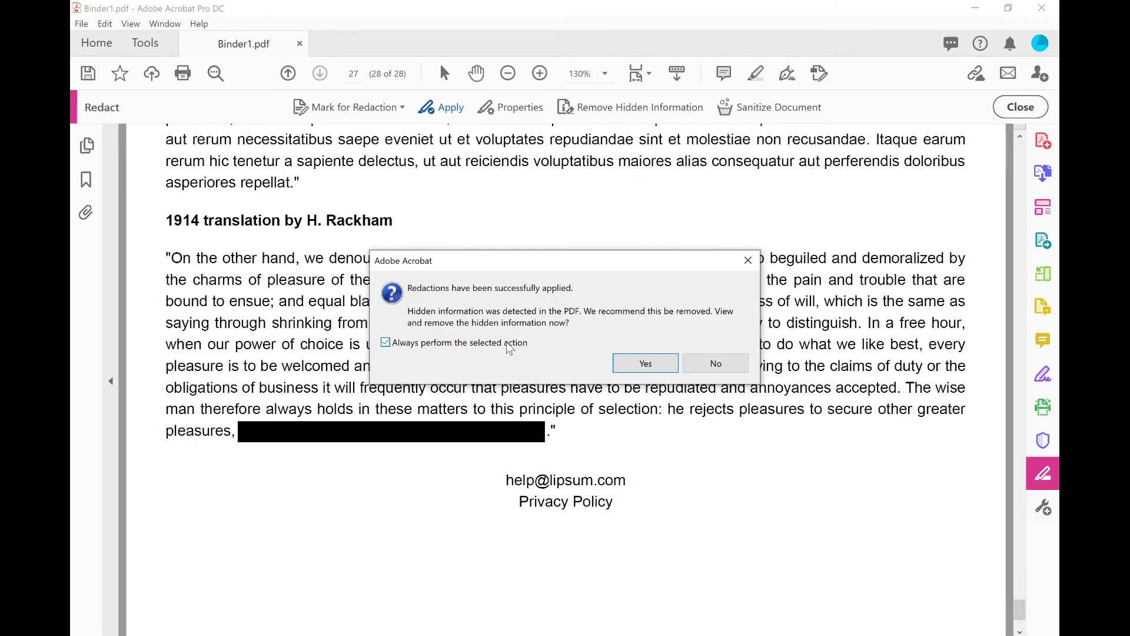
pyautogui.click(716, 364)
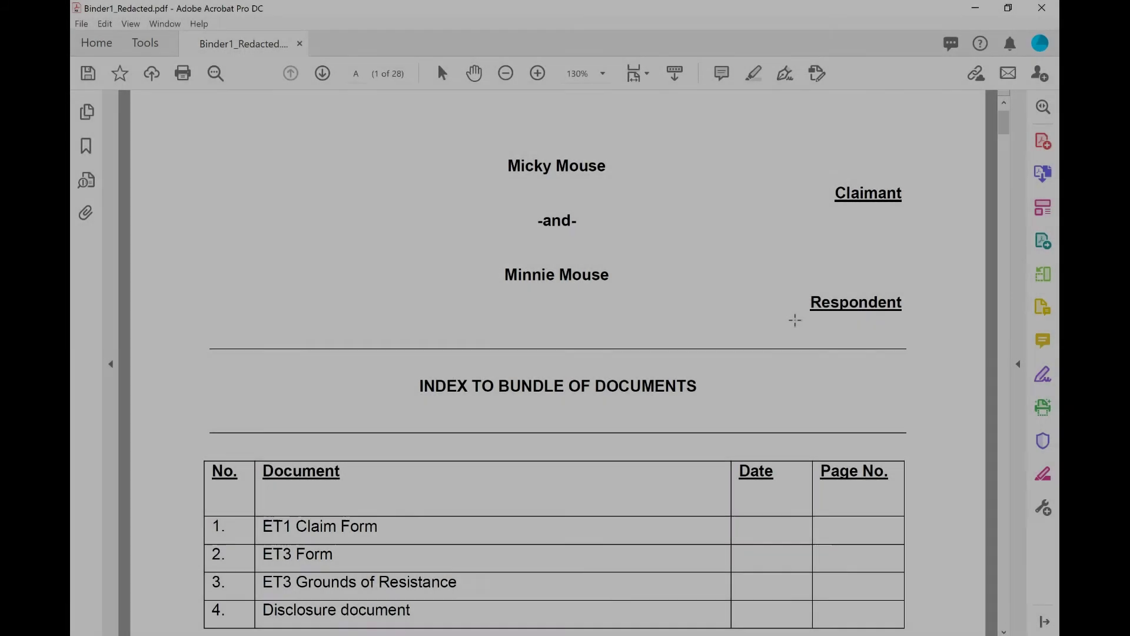
pyautogui.scroll(-2, 794, 320)
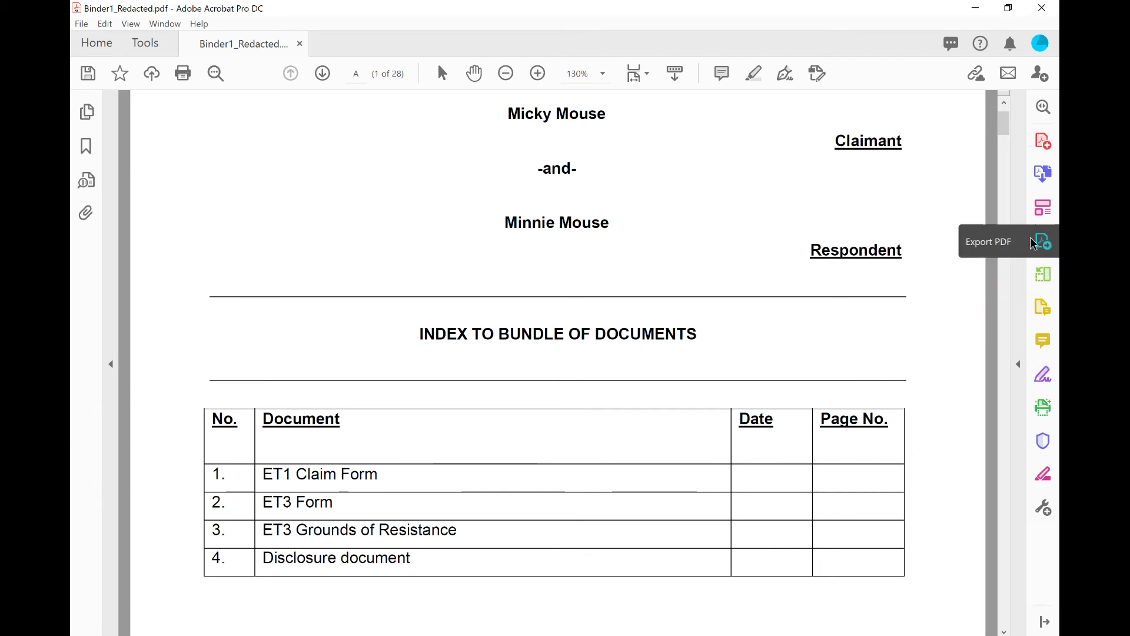
# - Add the text '1-15' in the Page No. cell beside ET1 Claim Form
pyautogui.click(1027, 210)
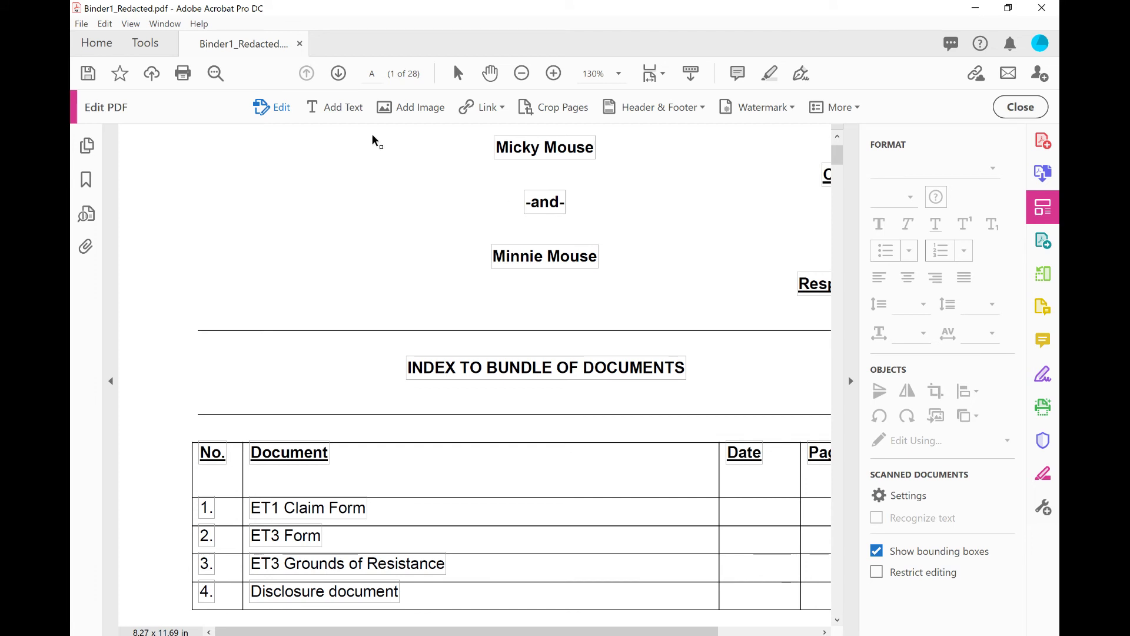
pyautogui.click(348, 109)
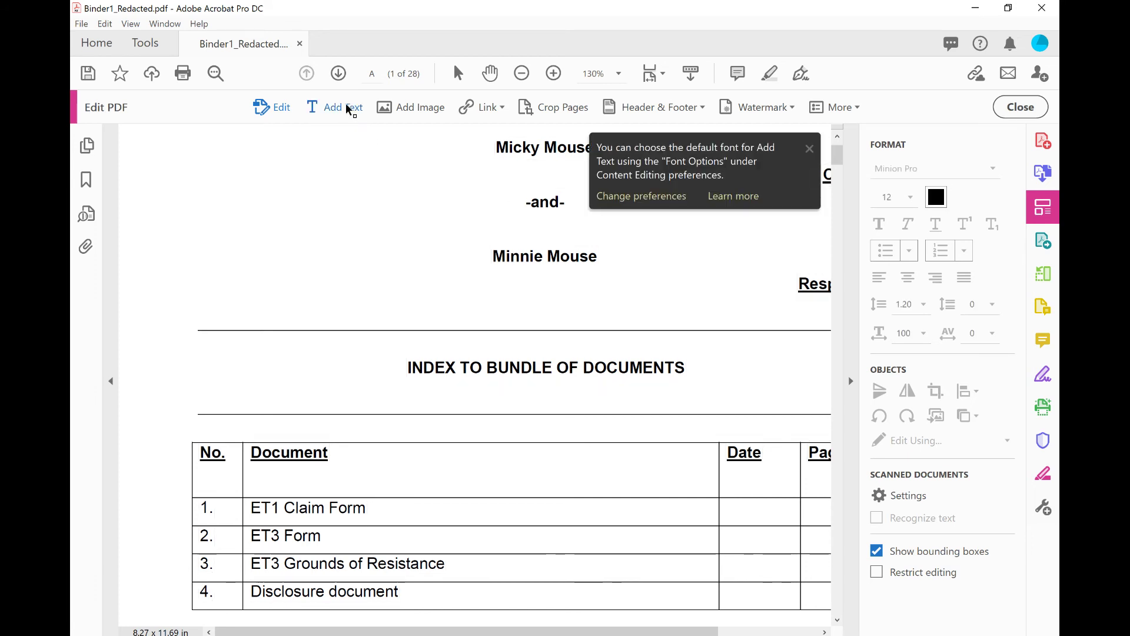
pyautogui.click(809, 149)
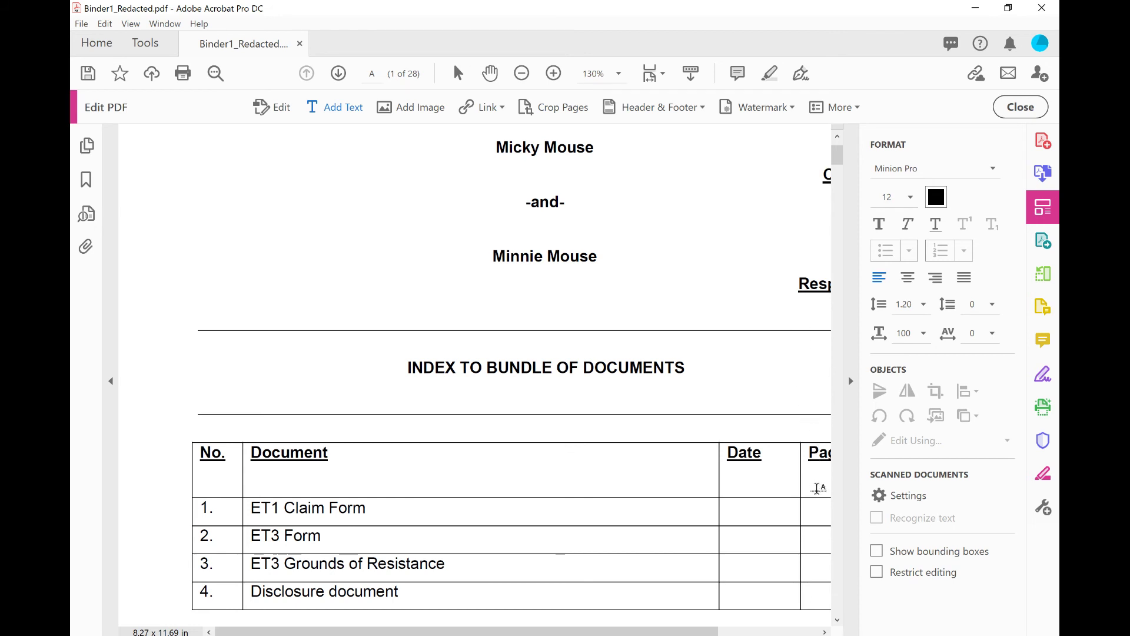
pyautogui.click(851, 391)
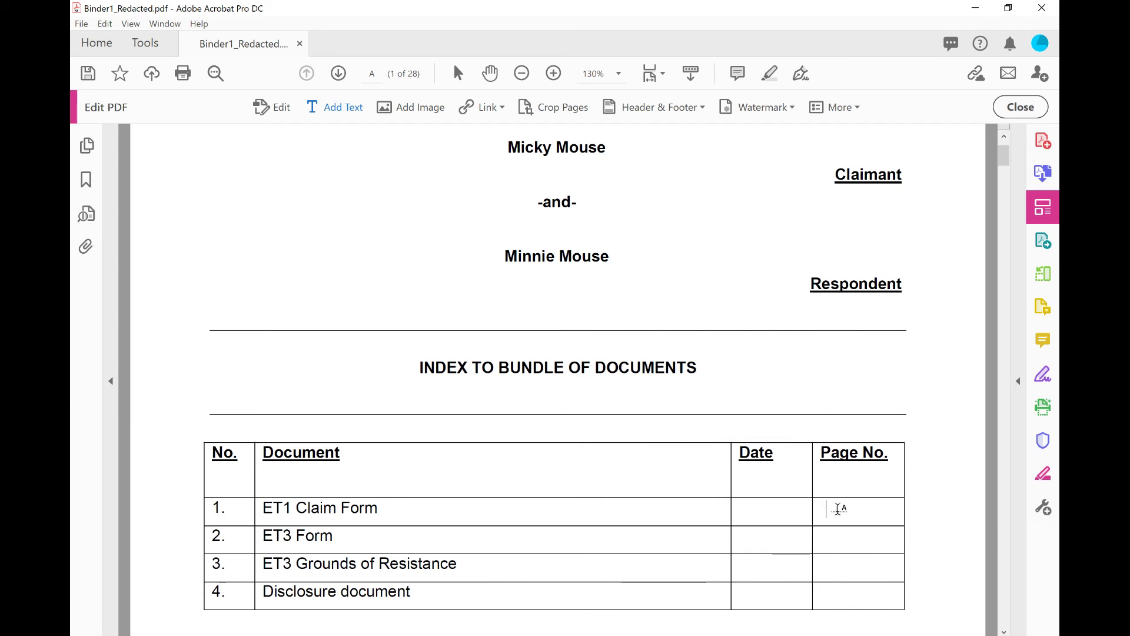
pyautogui.click(838, 509)
pyautogui.write('1')
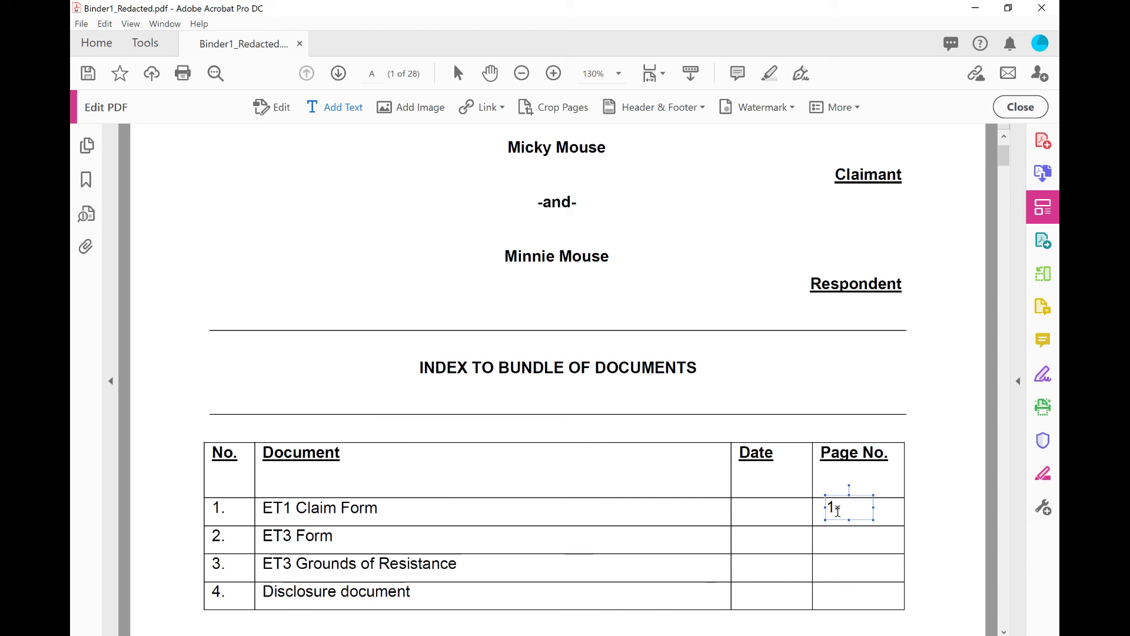
pyautogui.write('-15')
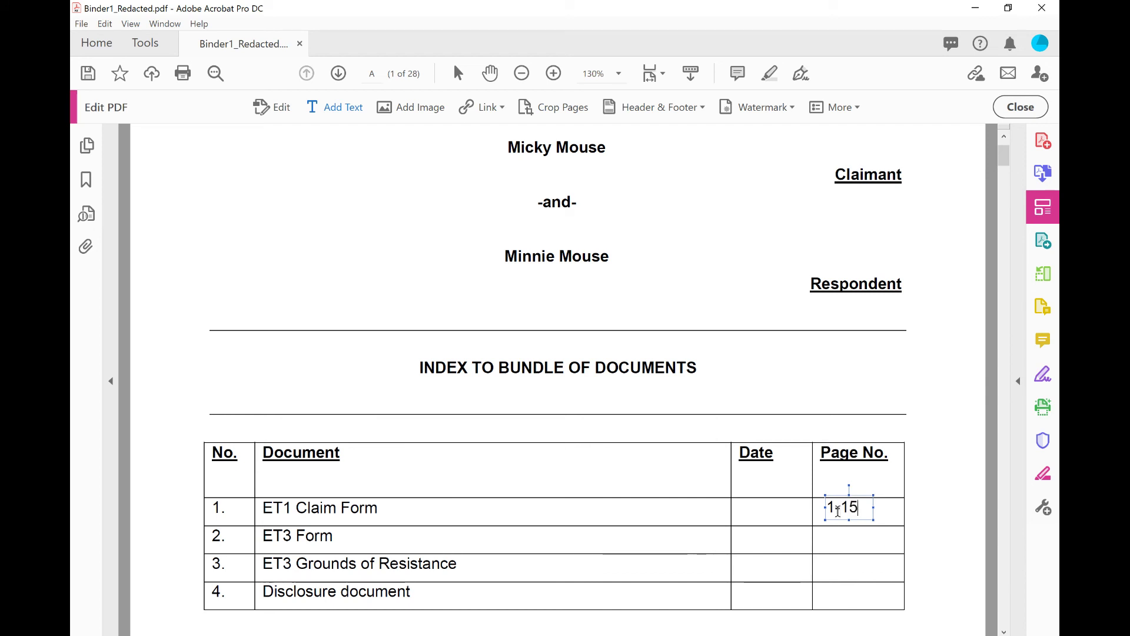
pyautogui.scroll(-1, 807, 222)
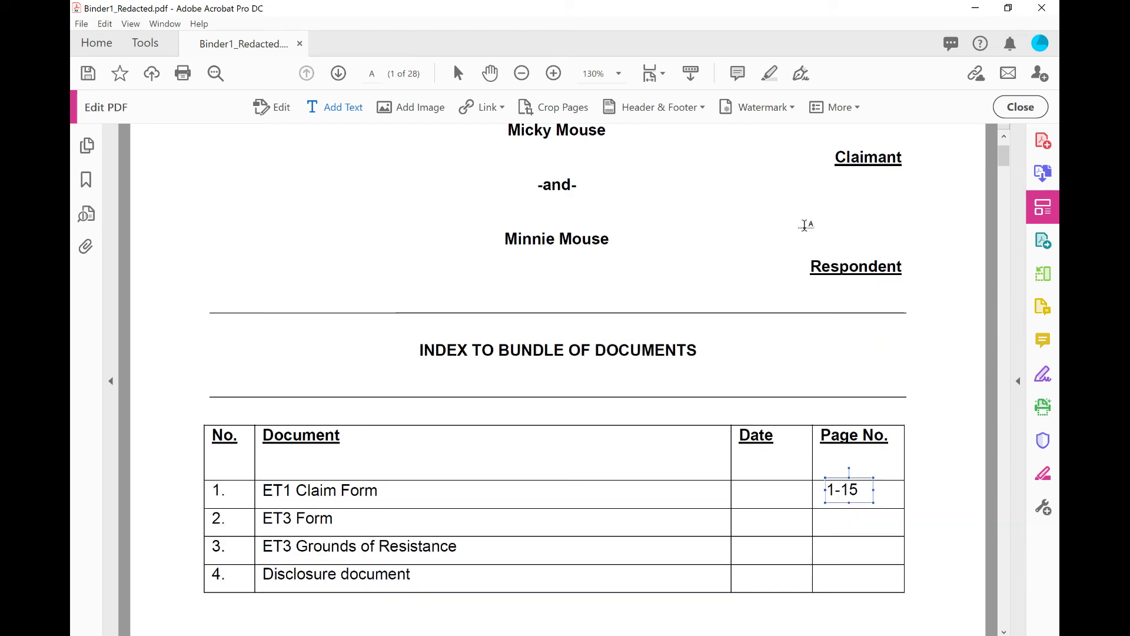